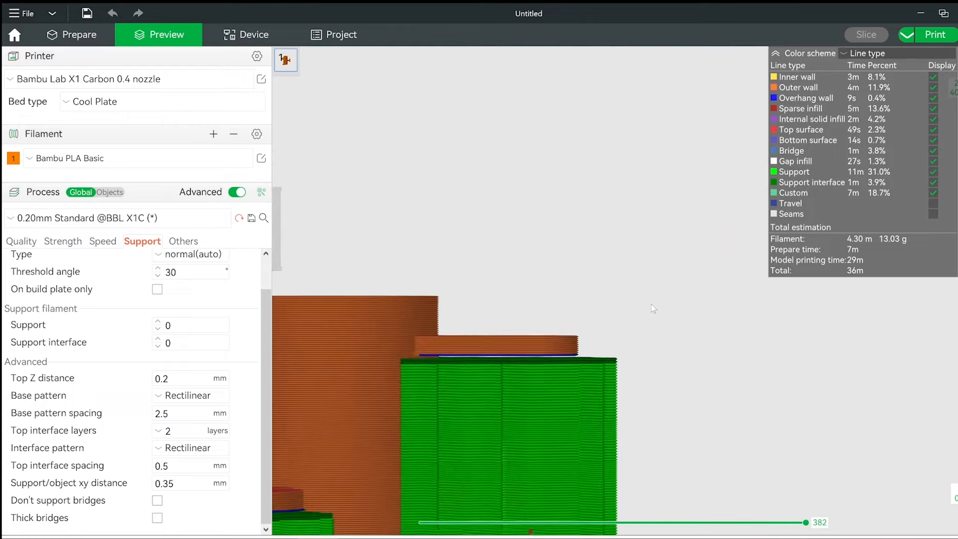
Set the support Top Z distance to 0.3 mm and reslice the plate.
scroll(464, 330, up, 10)
right_drag(462, 331, 876, 228)
scroll(601, 291, up, 3)
drag(499, 301, 499, 302)
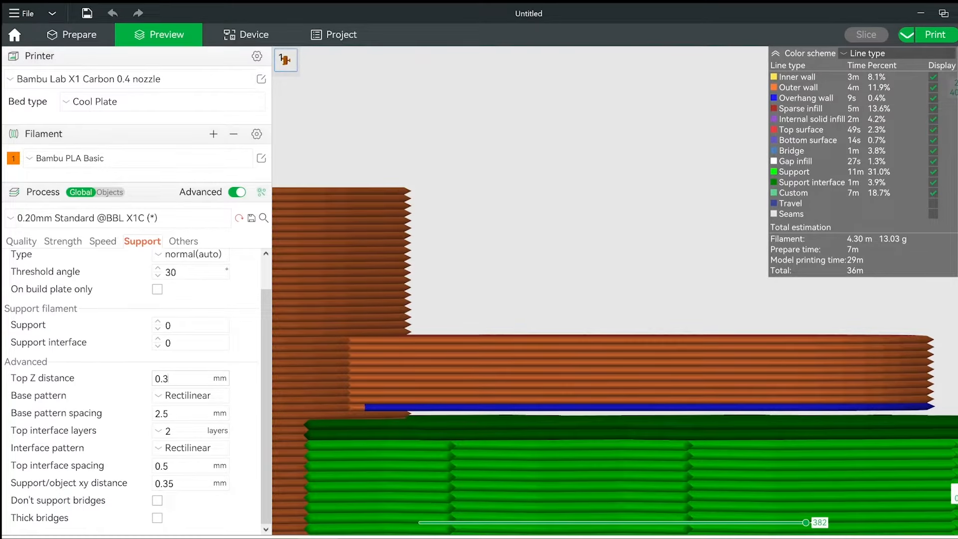
click(423, 299)
click(874, 40)
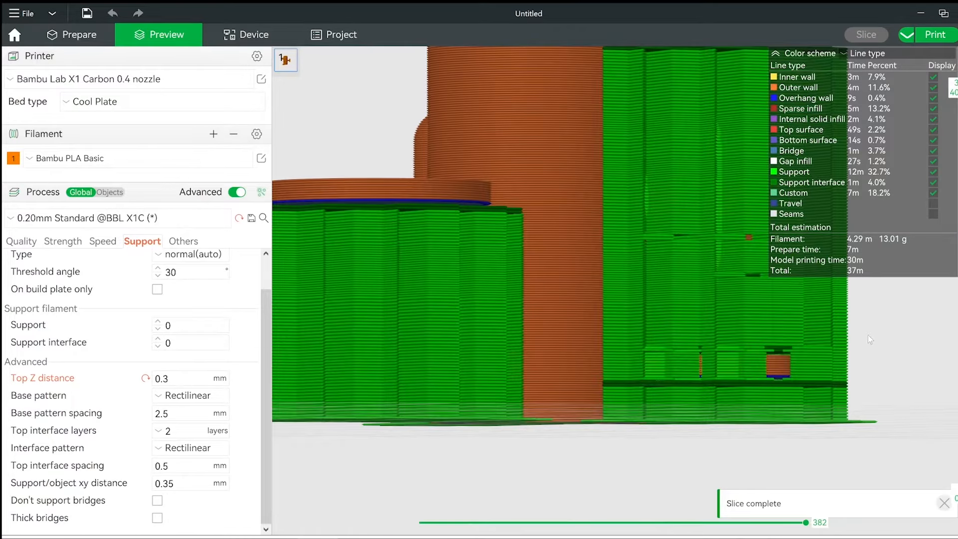
Examine the gap between the underside of the upper arm and the top of its support in the sliced preview.
right_drag(867, 334, 706, 463)
scroll(735, 259, up, 6)
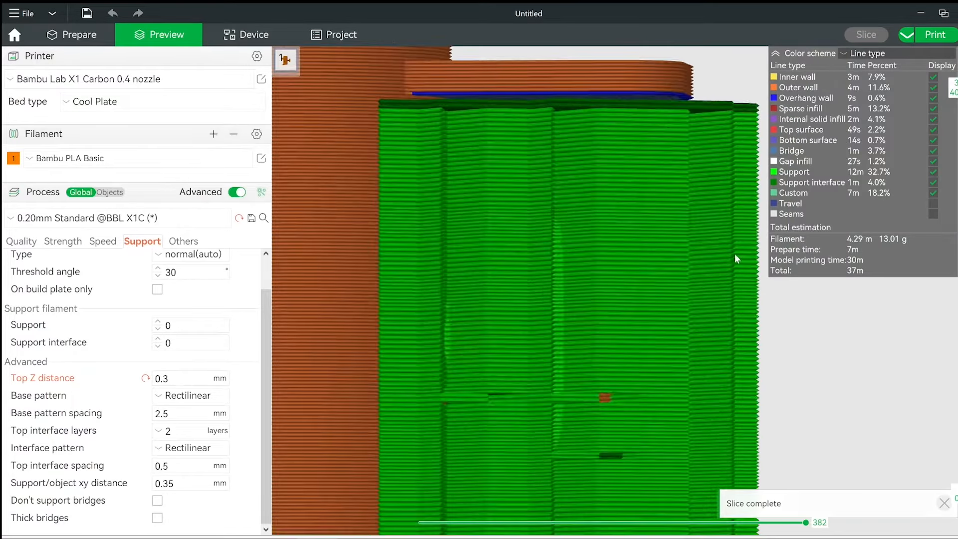
right_drag(736, 224, 937, 454)
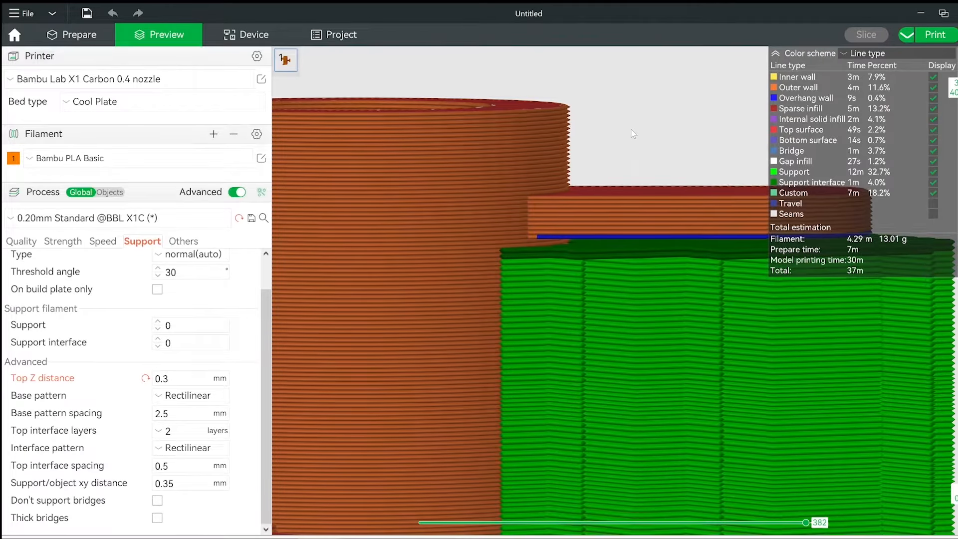
drag(631, 130, 631, 128)
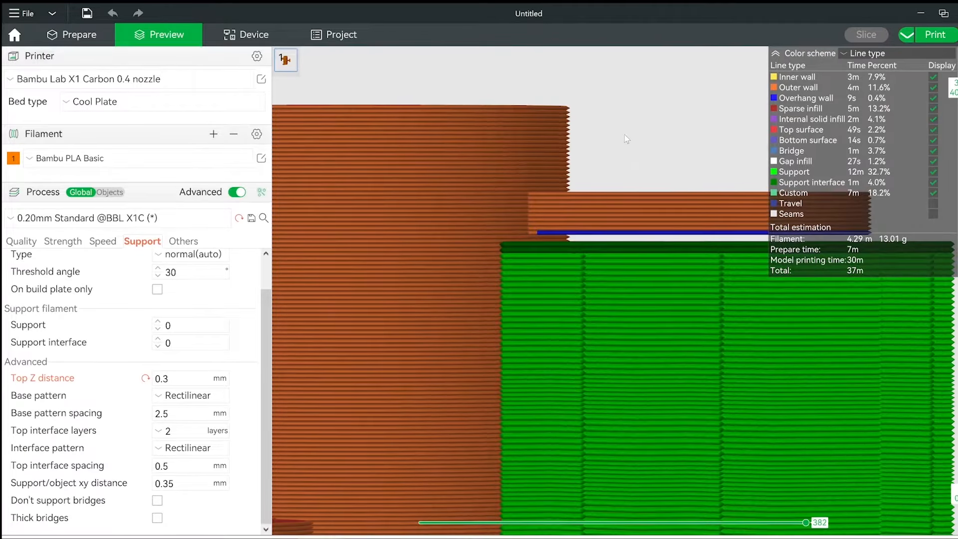
scroll(624, 134, up, 5)
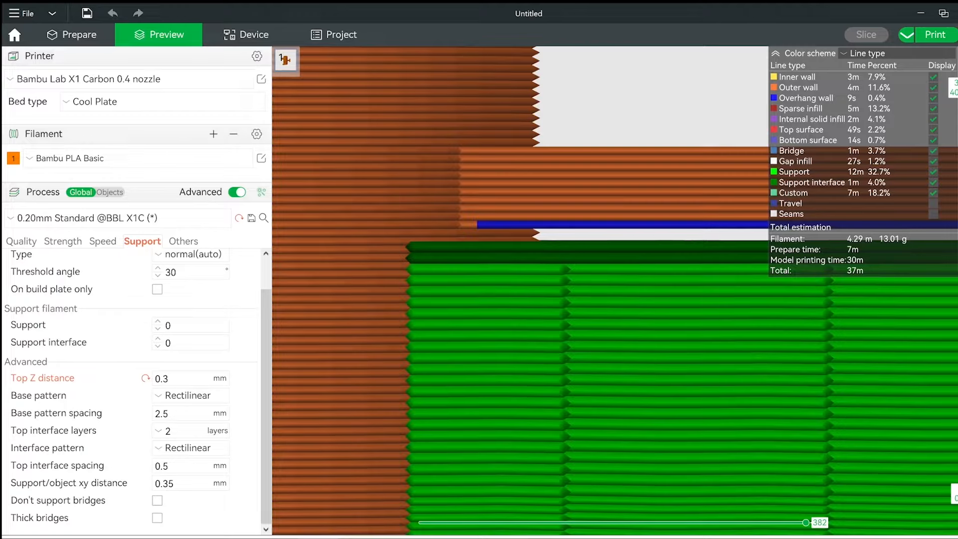
scroll(559, 310, down, 3)
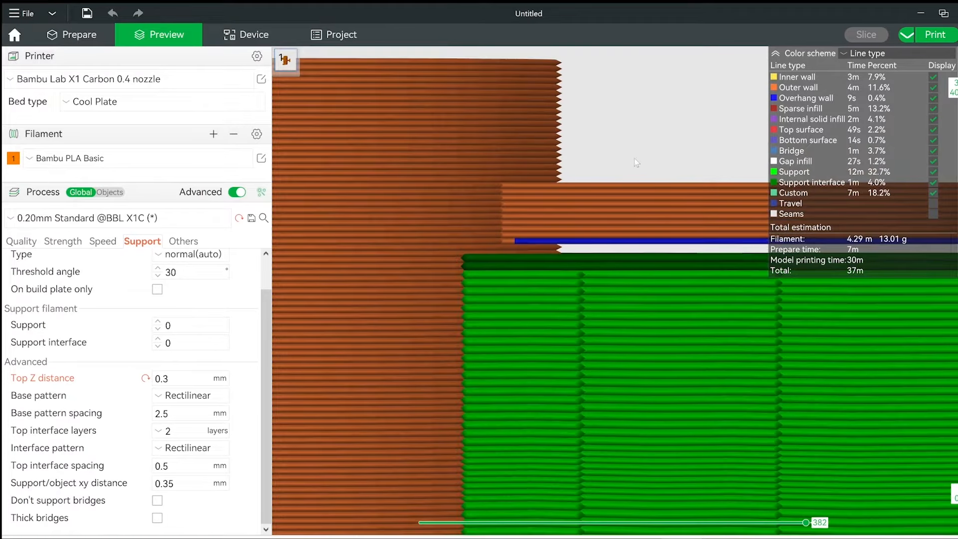
drag(634, 158, 658, 146)
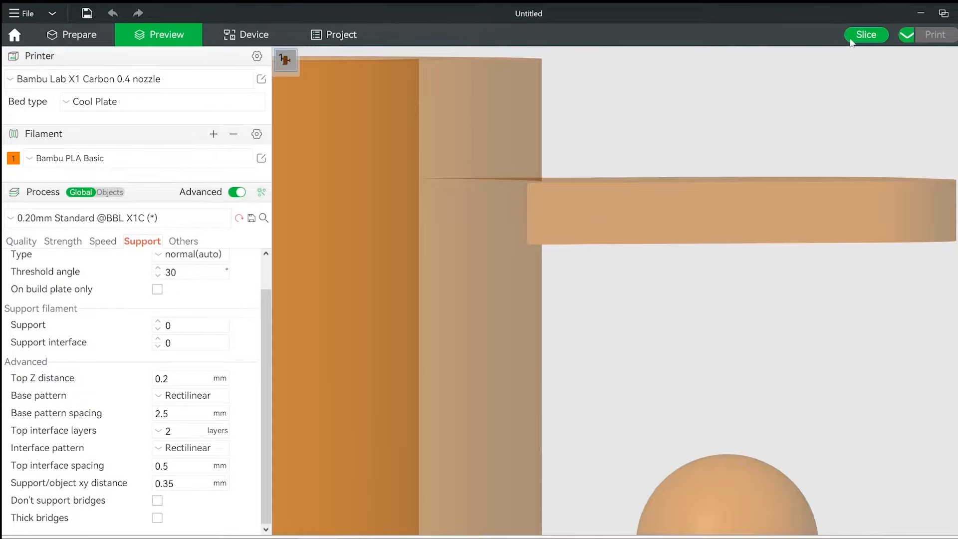
Set the Top Z distance to 0.2 mm, reslice the plate and view the support gap under the upper arm.
click(866, 35)
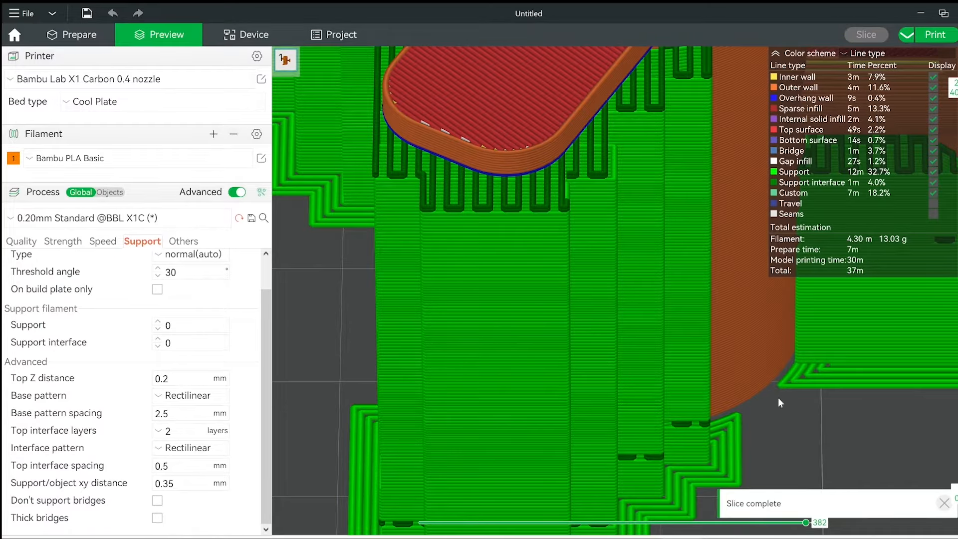
drag(777, 397, 592, 476)
scroll(868, 430, up, 5)
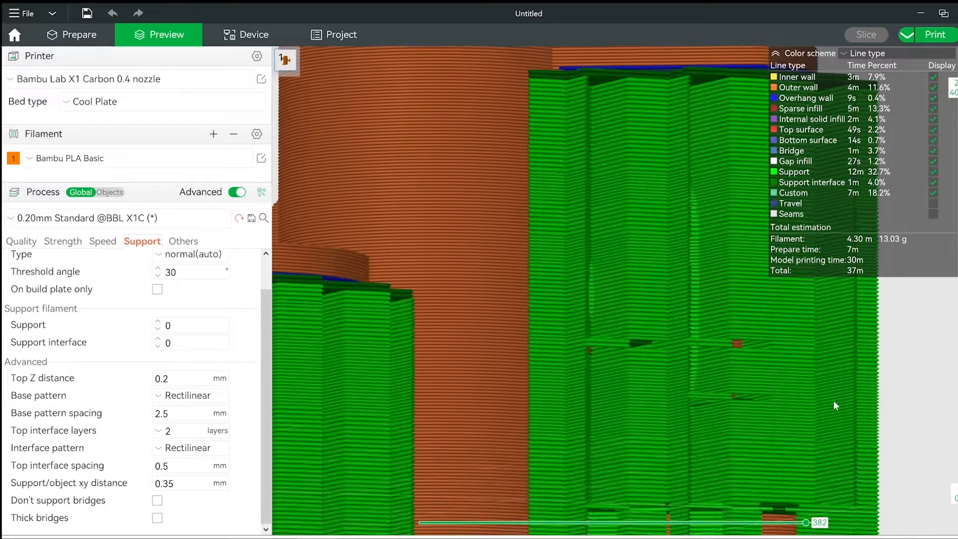
right_drag(603, 286, 578, 435)
scroll(627, 339, up, 7)
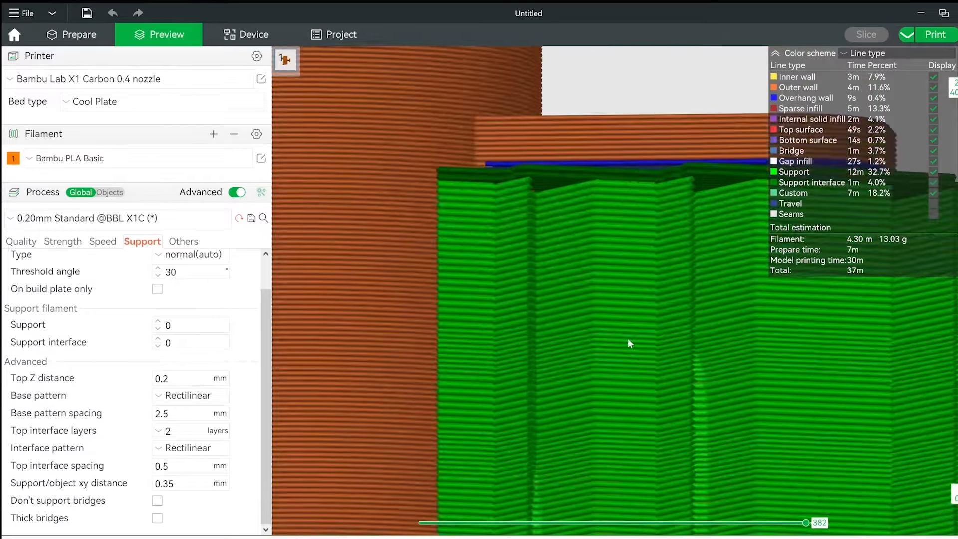
right_drag(633, 309, 636, 378)
scroll(639, 98, up, 5)
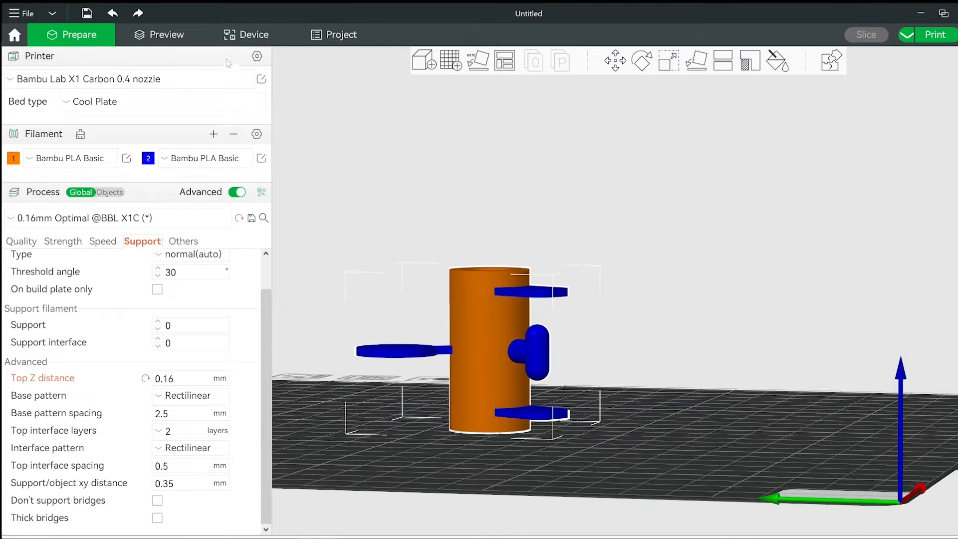
Preview the sliced two-colour model and examine the gap between the blue upper arm and its support.
click(190, 43)
scroll(527, 310, up, 8)
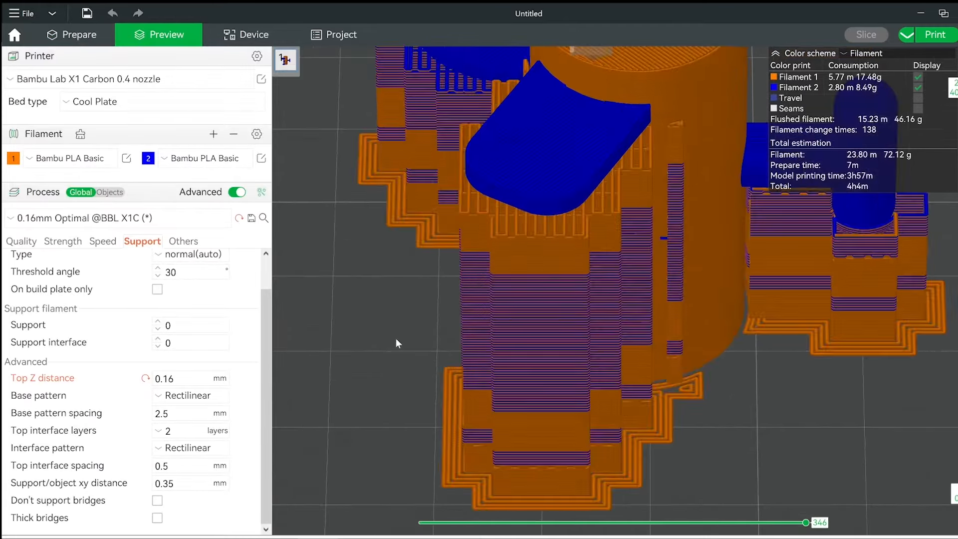
drag(397, 338, 427, 327)
right_drag(606, 267, 399, 451)
right_drag(664, 263, 630, 367)
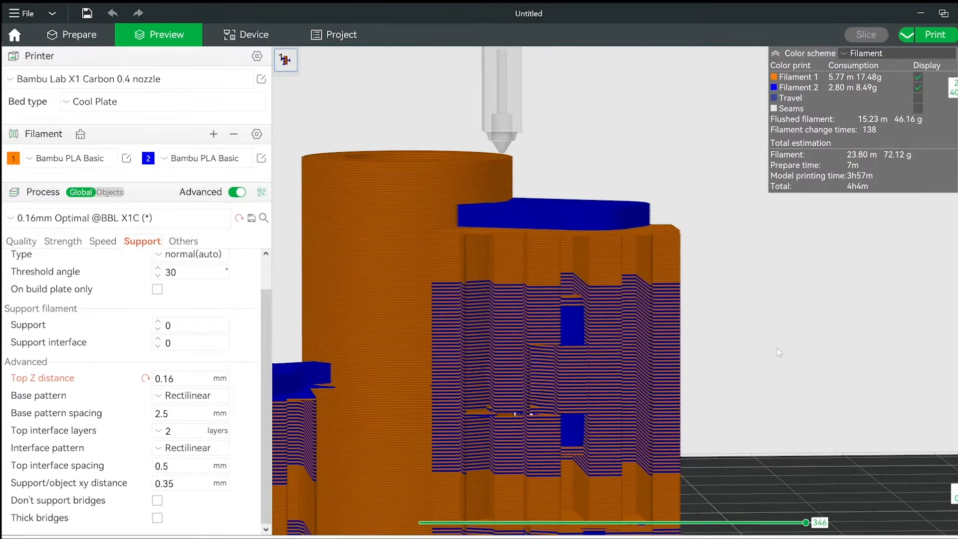
drag(777, 348, 800, 315)
scroll(783, 343, up, 5)
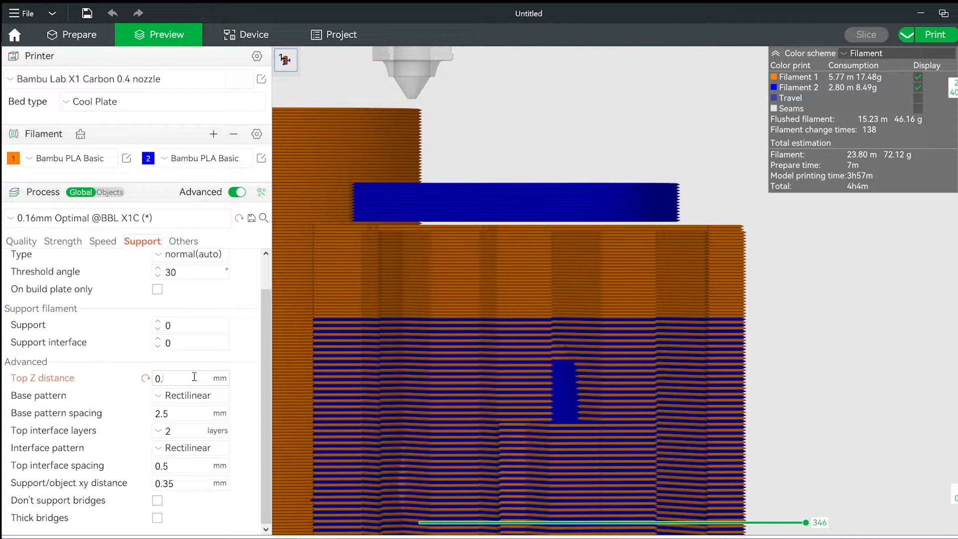
Set the Top Z distance to 0.32 mm and reslice the two-colour model to inspect the gap under the upper arm.
click(887, 35)
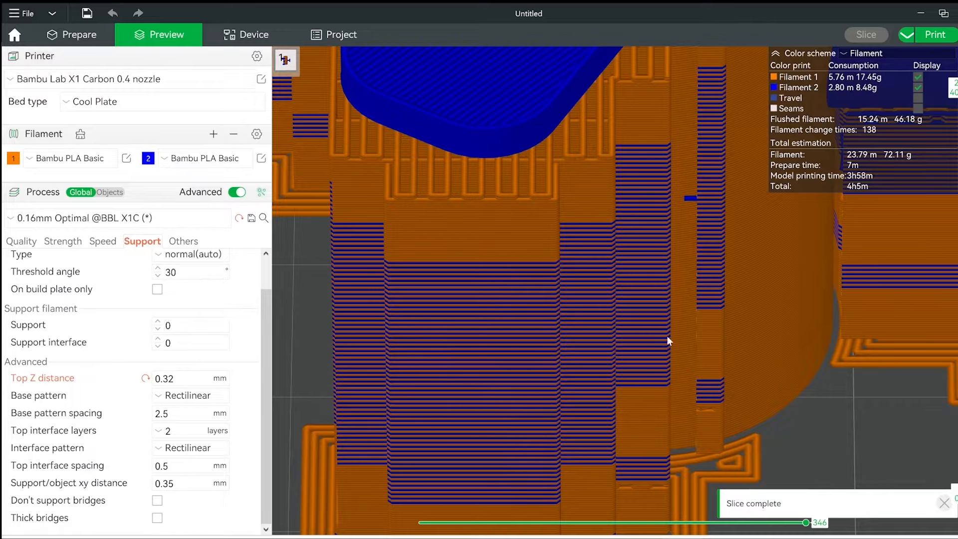
drag(667, 335, 732, 345)
right_drag(729, 285, 543, 444)
right_drag(694, 253, 723, 469)
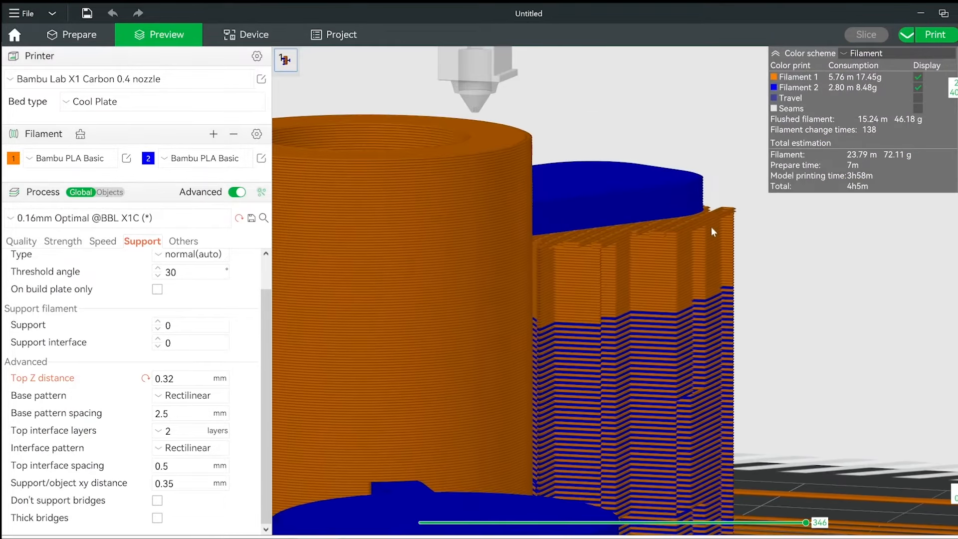
scroll(709, 226, up, 6)
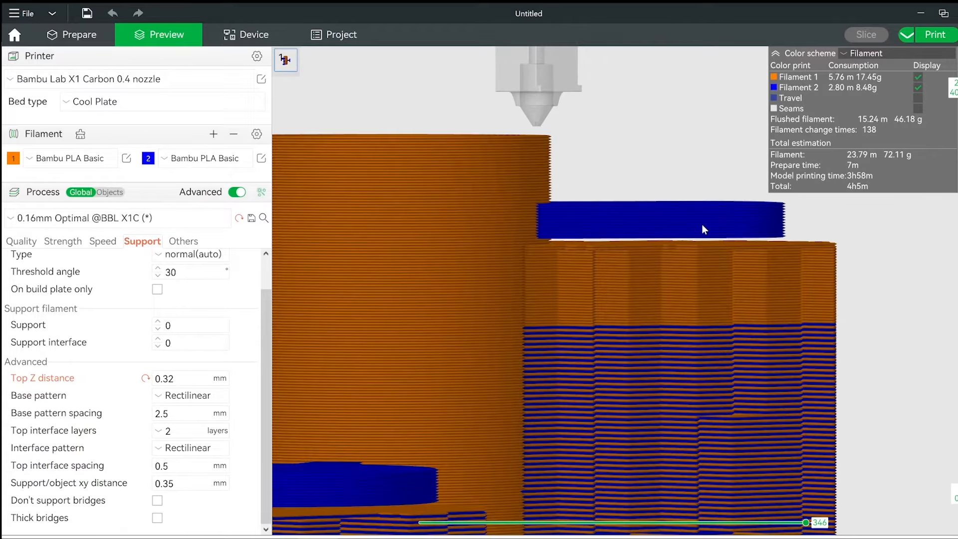
drag(702, 225, 703, 225)
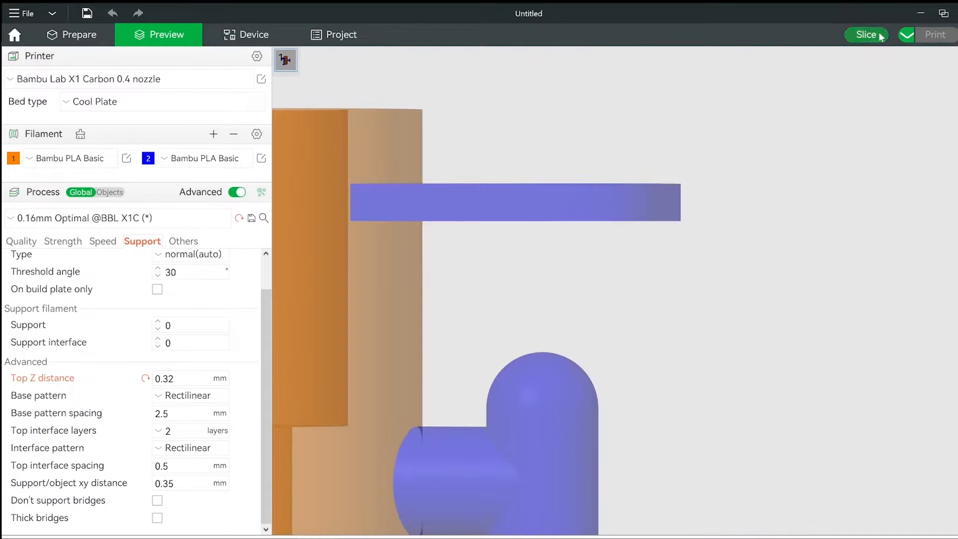
click(867, 34)
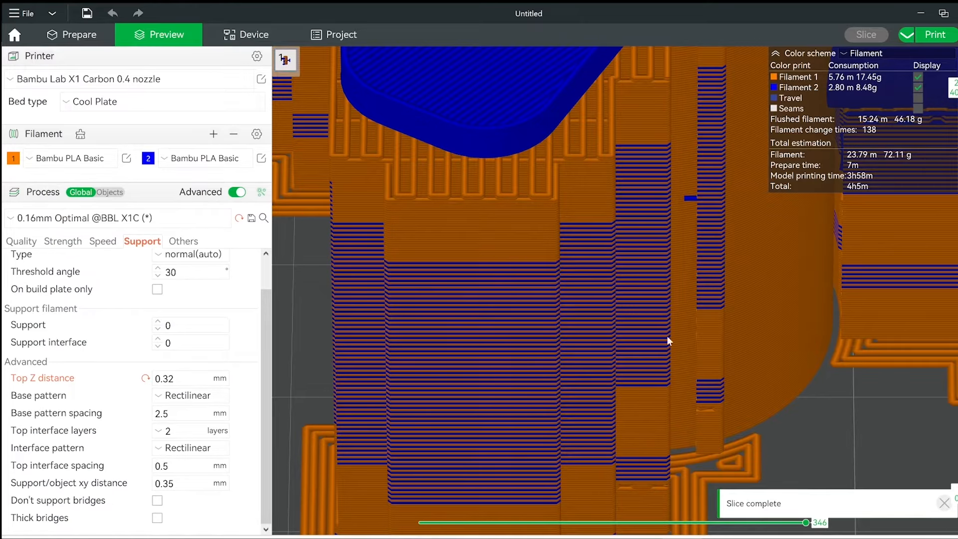
drag(667, 336, 825, 371)
drag(787, 322, 552, 429)
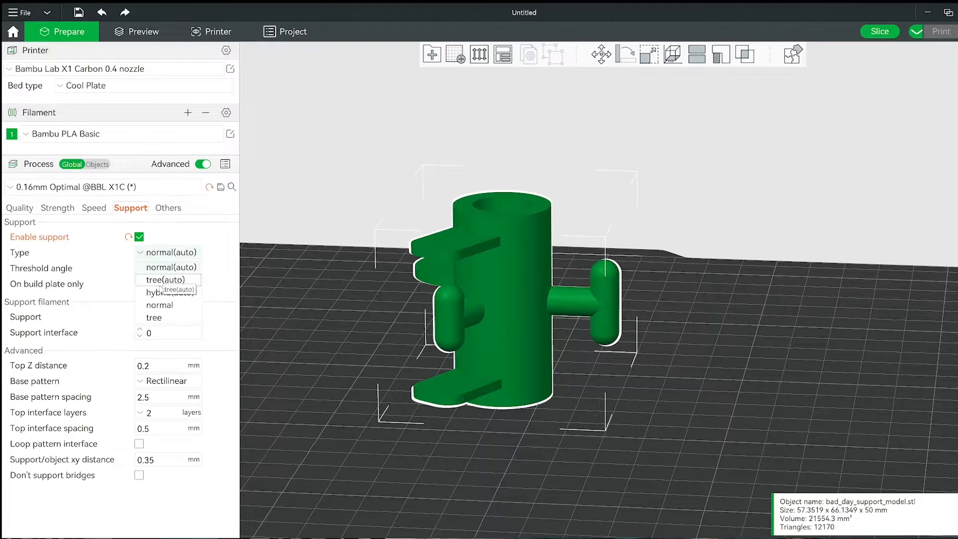
Set the support type to tree(auto), slice the plate and lower the displayed layers to expose the branches beneath the upper arm.
click(162, 289)
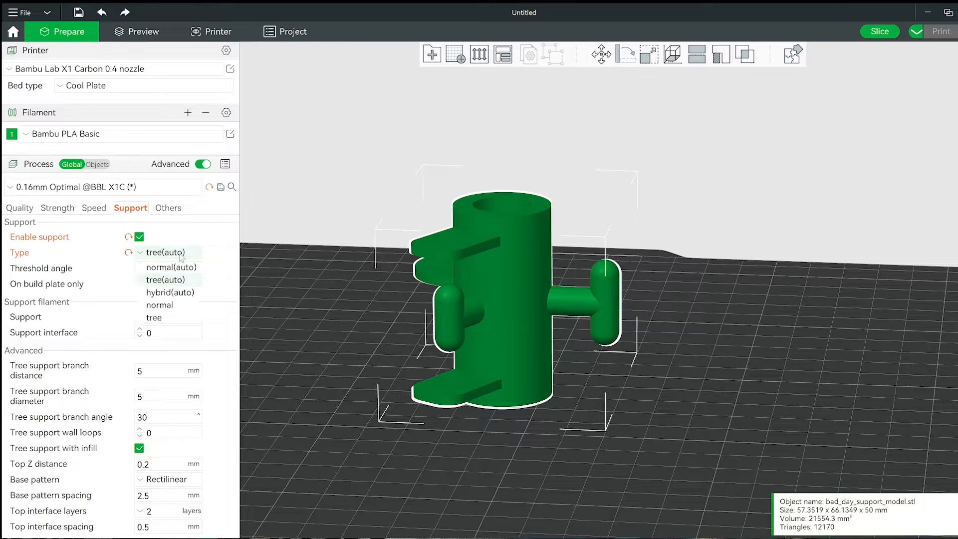
click(170, 293)
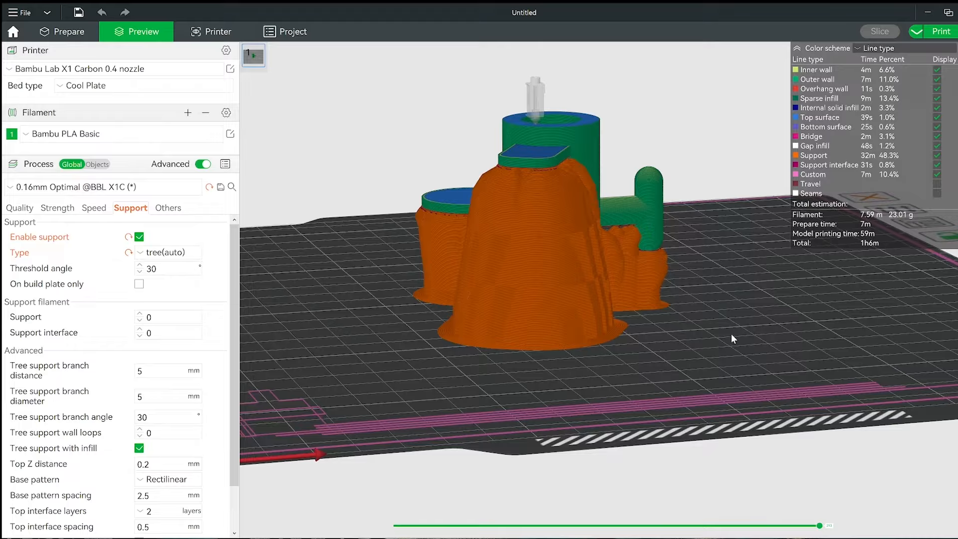
drag(732, 333, 753, 337)
scroll(754, 339, up, 3)
drag(839, 336, 813, 312)
right_drag(812, 313, 710, 281)
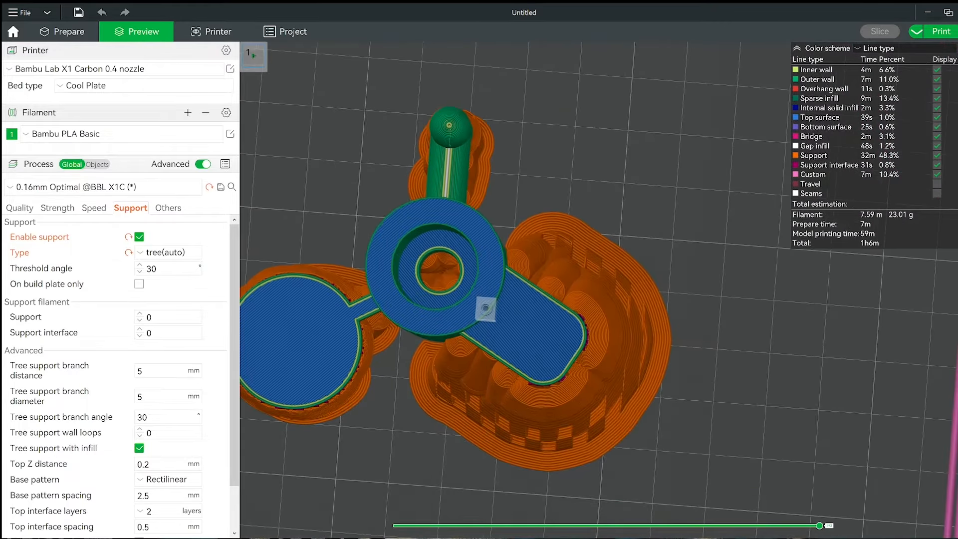
drag(957, 125, 940, 163)
scroll(544, 344, up, 4)
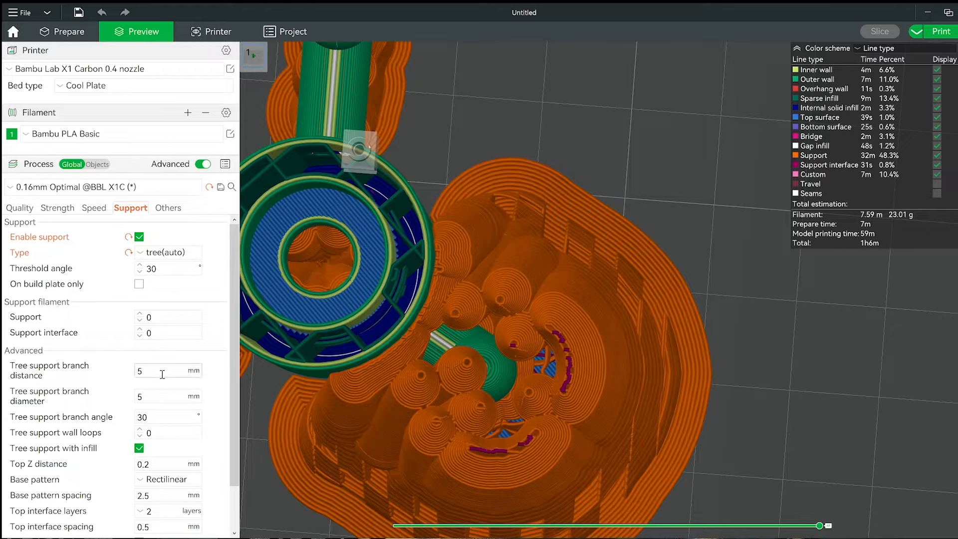
Set the tree support branch distance to 1 mm and reslice the plate, viewing the supports beneath the upper arm.
key(Return)
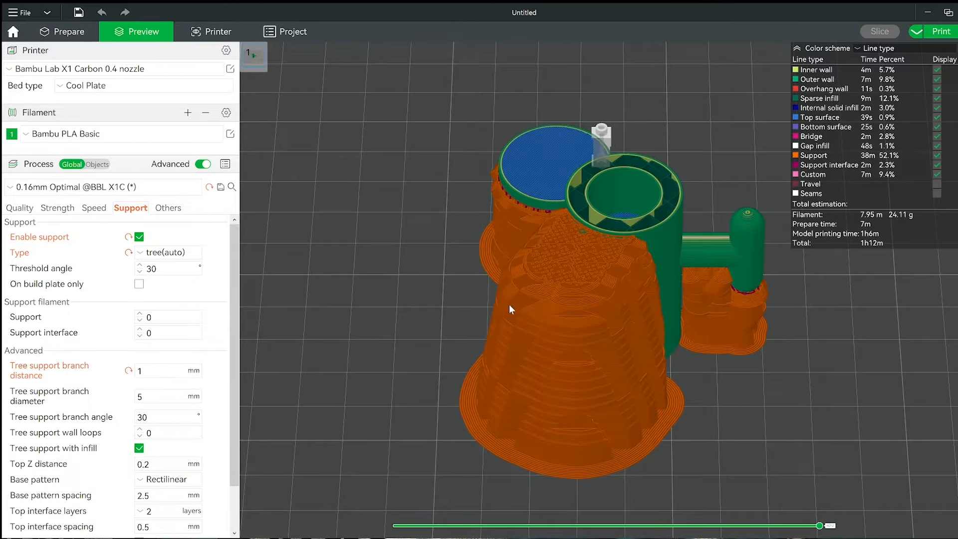
drag(781, 321, 794, 352)
right_drag(794, 351, 661, 371)
scroll(583, 218, up, 3)
scroll(434, 252, up, 2)
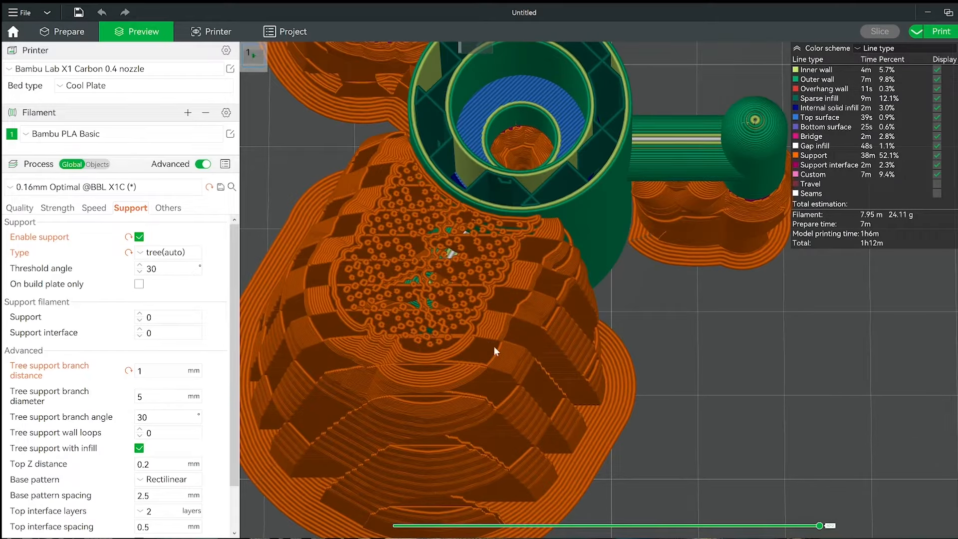
Step up and down through the layers to examine how the closely spaced branches form below the upper arm.
key(Up)
key(Up)
key(Up)
key(Up)
key(Down)
key(Down)
key(Down)
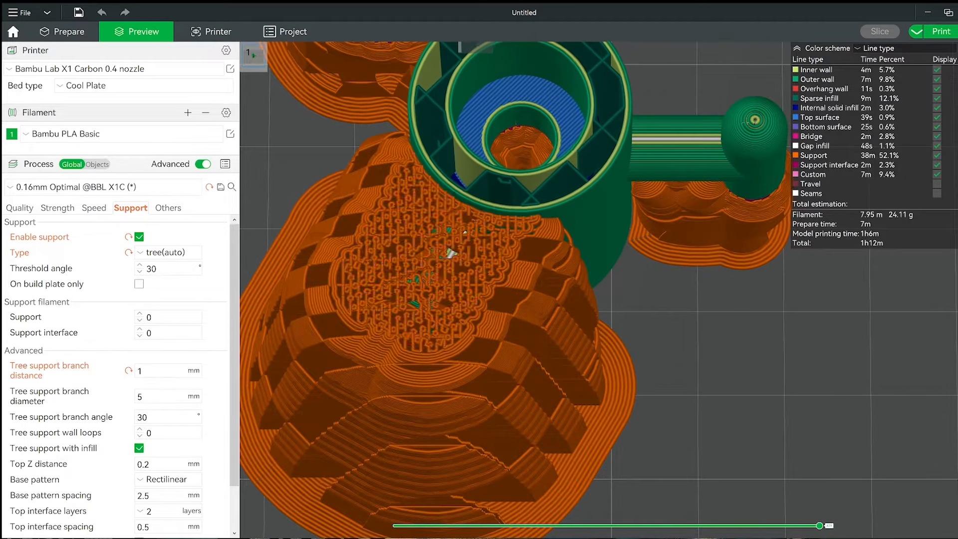
key(Up)
key(Up)
key(Up)
key(Up)
key(Down)
key(Down)
key(Down)
key(Down)
key(Down)
key(Down)
key(Down)
key(Down)
key(Up)
key(Up)
key(Down)
key(Down)
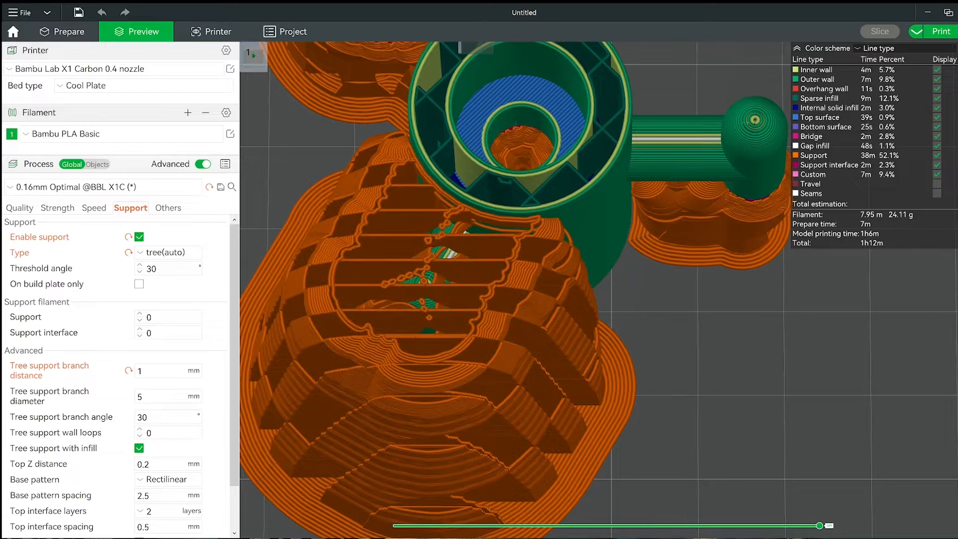
key(Up)
key(Up)
key(Down)
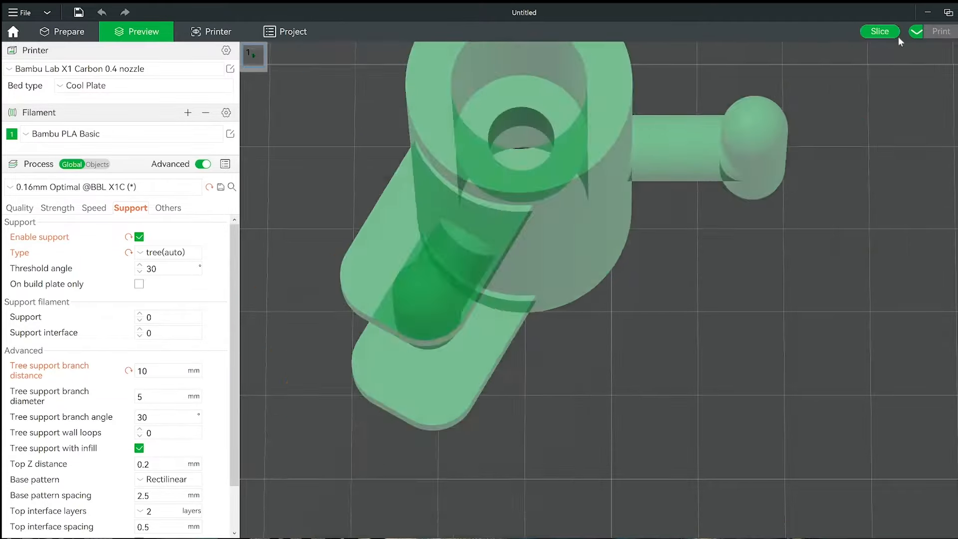
Set the tree support branch distance to 10 mm and reslice the plate.
click(881, 33)
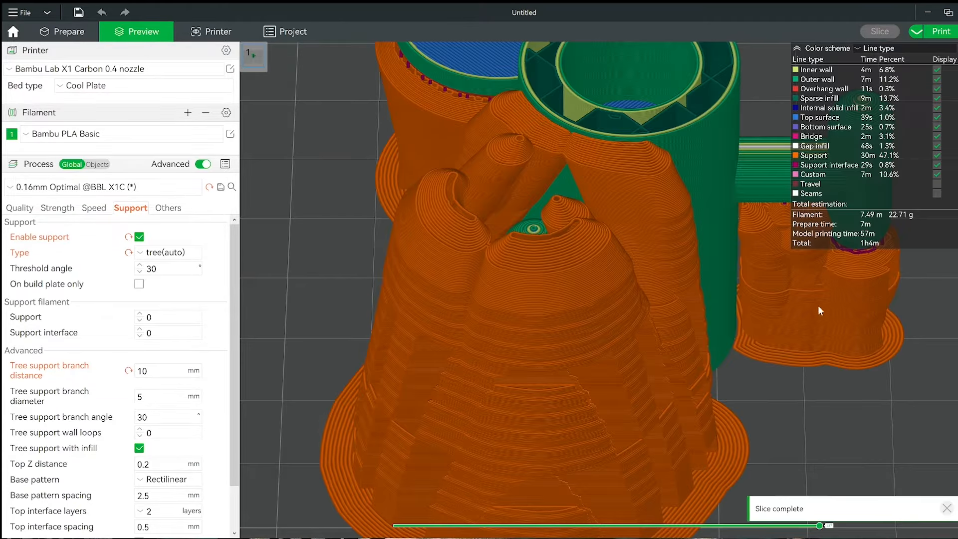
drag(811, 394, 793, 388)
right_drag(794, 388, 782, 352)
Step through the layers around the upper arm's underside to examine how the widely spaced branches support its bridge.
key(Up)
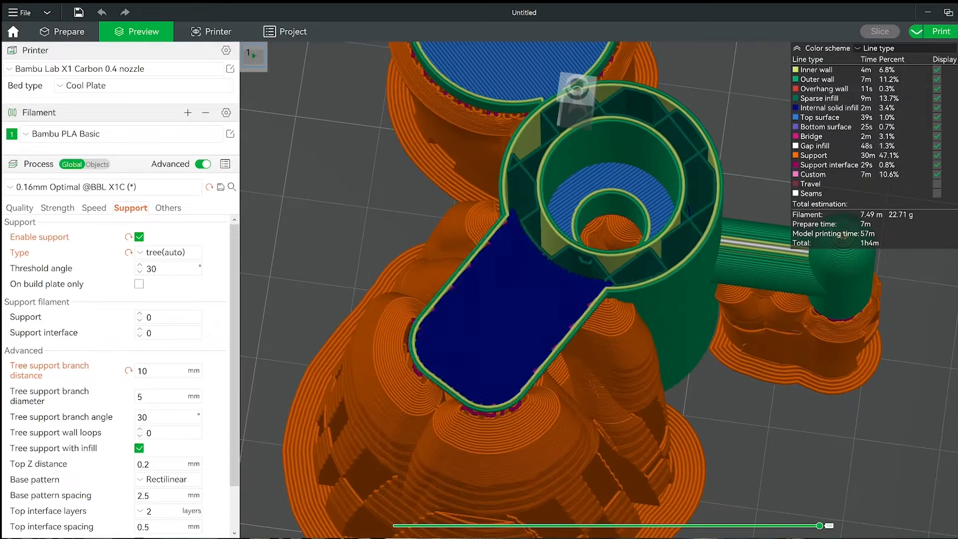
key(Down)
key(Up)
key(Up)
key(Up)
key(Down)
key(Down)
key(Down)
key(Up)
key(Up)
key(Up)
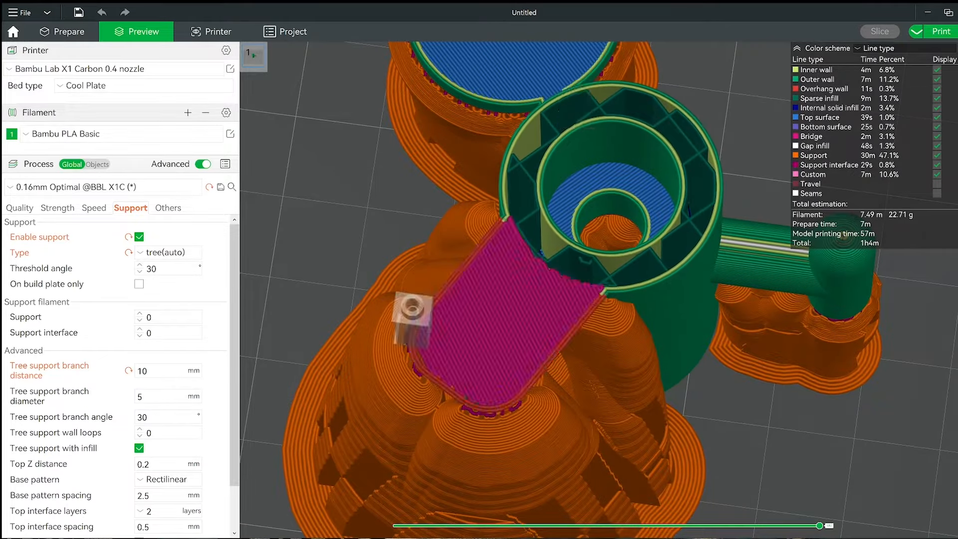
key(Down)
key(Down)
key(Up)
key(Up)
key(Up)
key(Down)
key(Down)
key(Down)
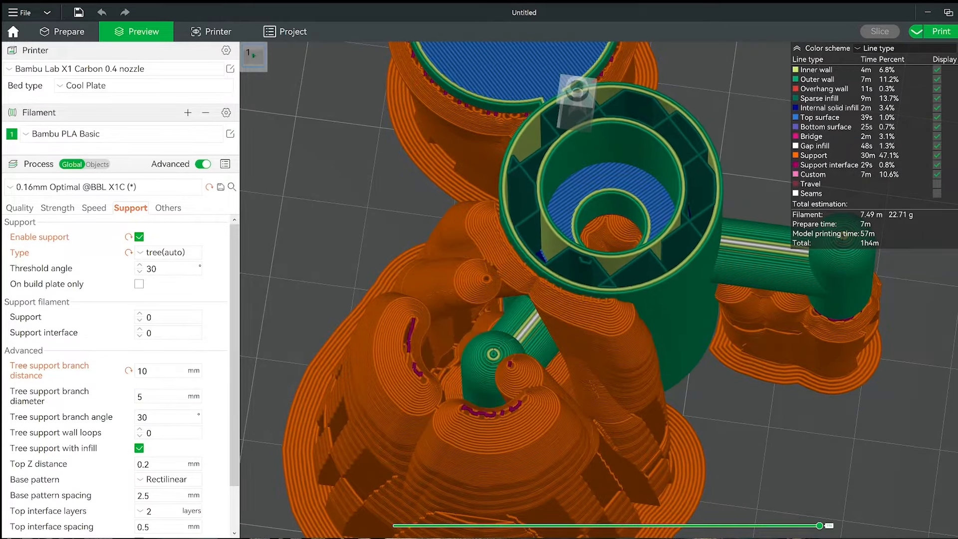
key(Up)
key(Up)
key(Up)
key(Up)
key(Down)
key(Down)
key(Down)
key(Up)
key(Up)
key(Up)
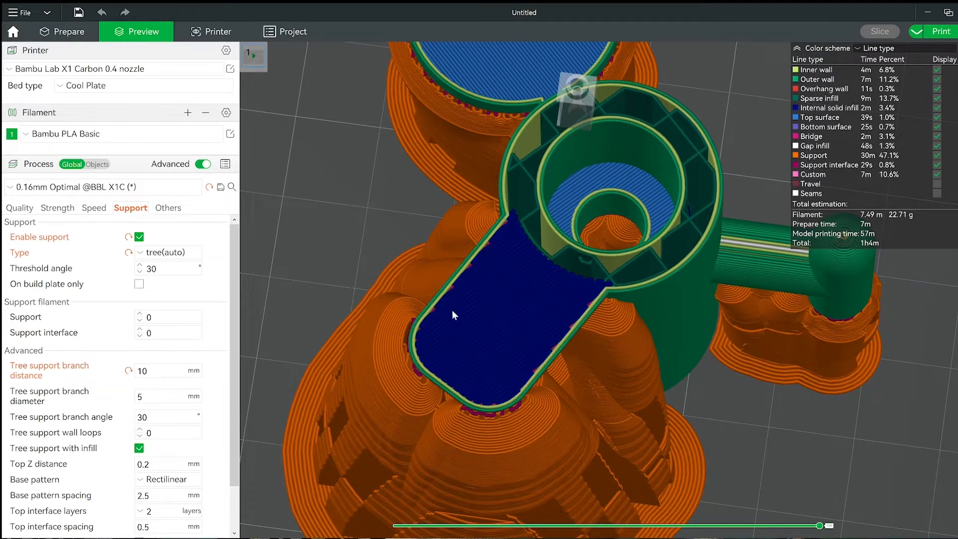
Restore the tree support branch distance to its default 5 mm and reslice the plate.
click(129, 372)
click(878, 31)
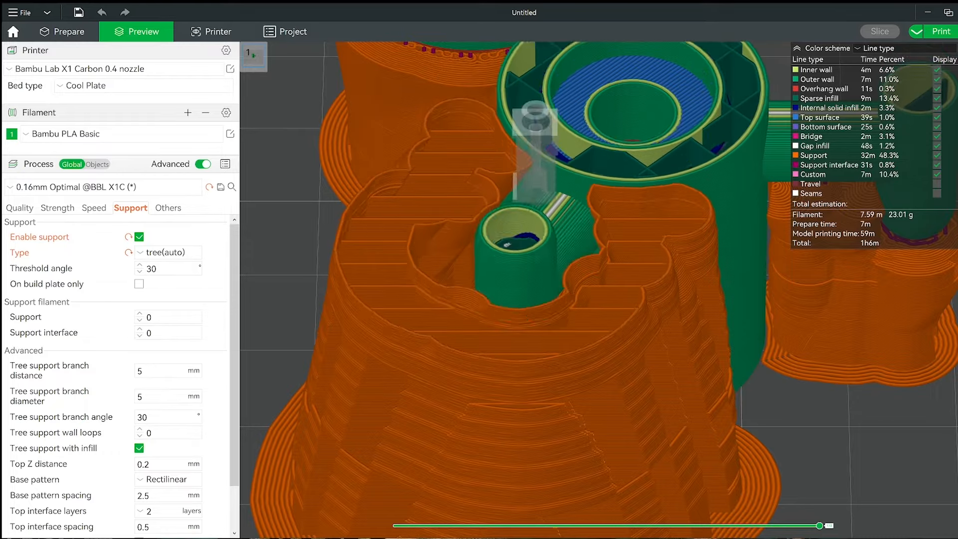
Set the tree support branch angle to 55° and reslice, stepping through the layers to examine the branches beneath the upper arm.
drag(954, 165, 954, 168)
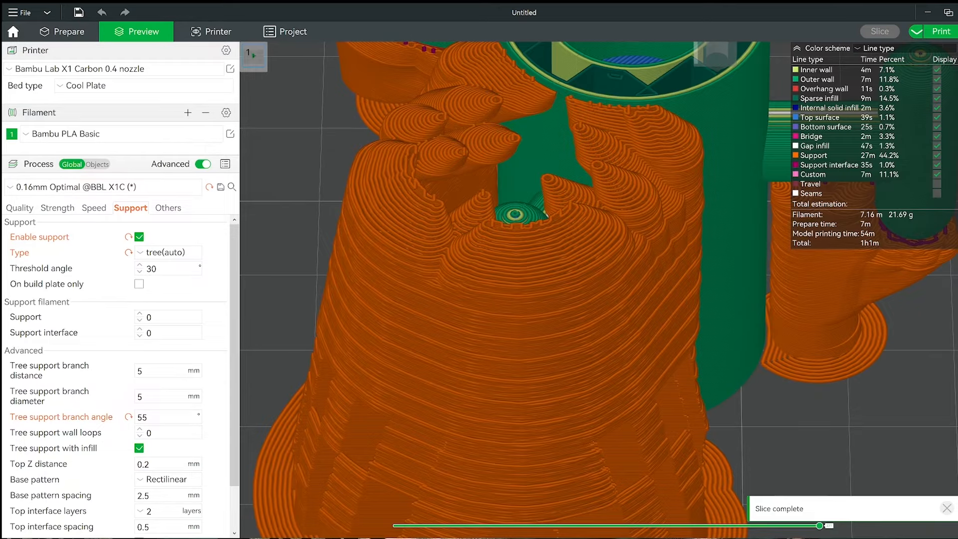
mouse_move(954, 200)
mouse_down()
mouse_move(954, 229)
mouse_move(954, 167)
mouse_move(954, 364)
mouse_move(954, 287)
mouse_up()
drag(956, 282, 956, 177)
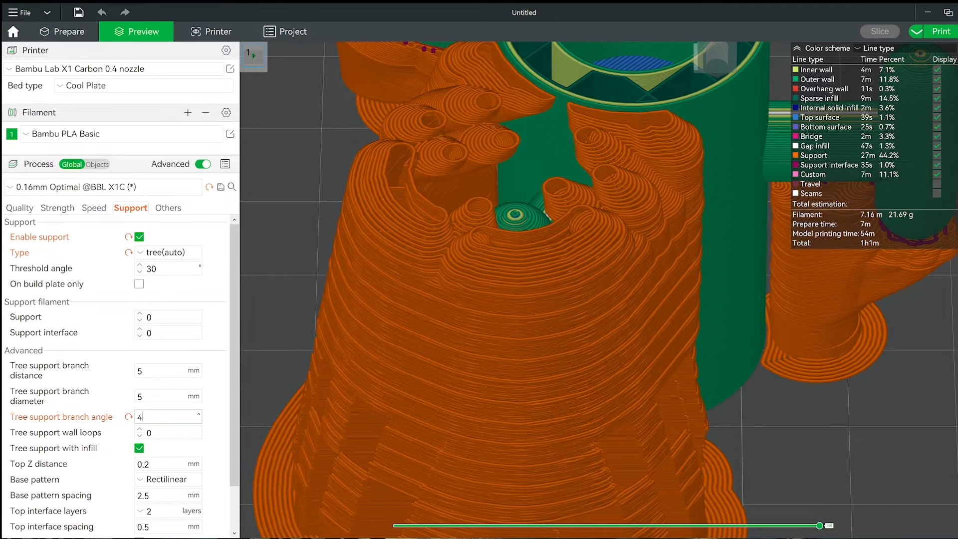
Set the tree support branch angle to 45°, reslice the plate and step through the layers to compare the branches.
key(Return)
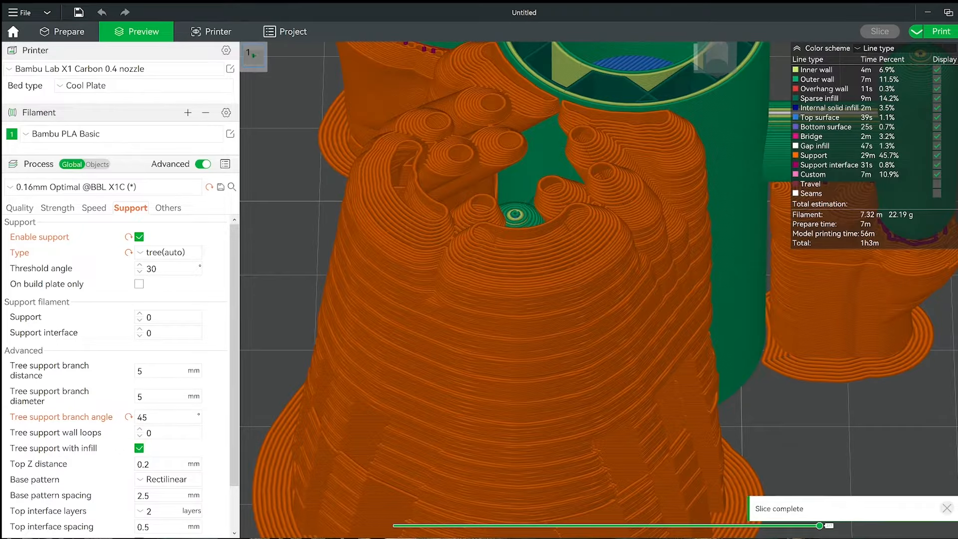
drag(956, 199, 956, 149)
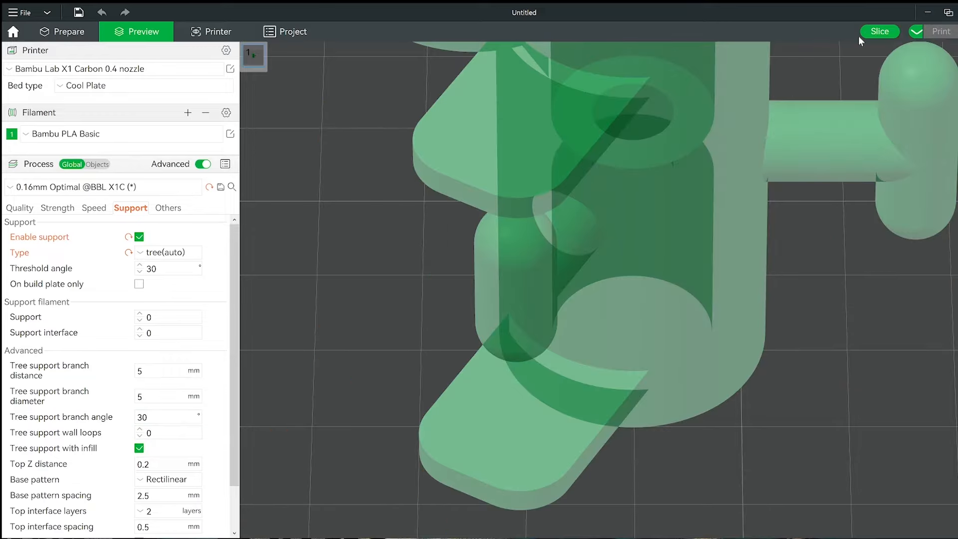
Reslice with the tree support branch angle restored to 30° and examine the support layers down to the knob's underside.
click(873, 33)
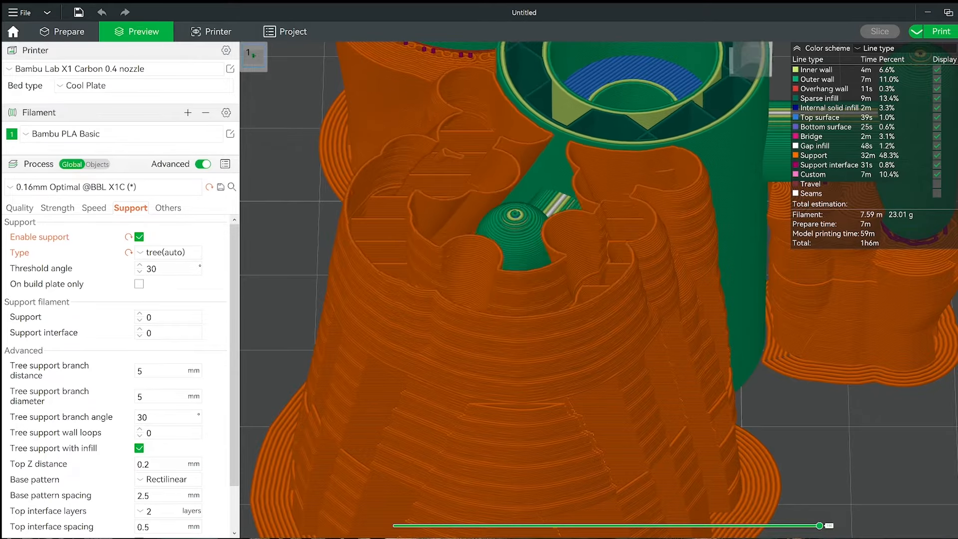
drag(957, 250, 955, 347)
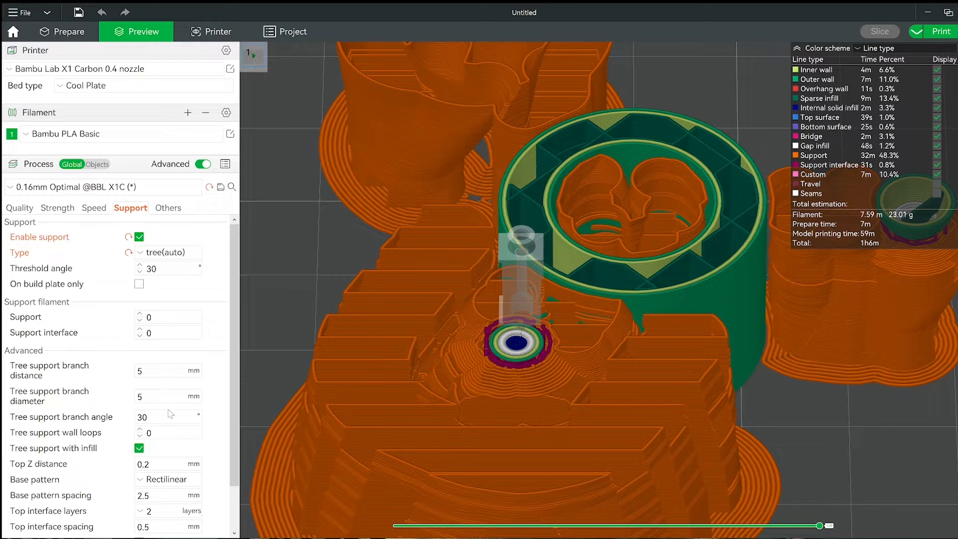
Set the tree support wall loops to 1, reslice the plate and examine the support layers up to the upper arm.
click(140, 429)
click(887, 35)
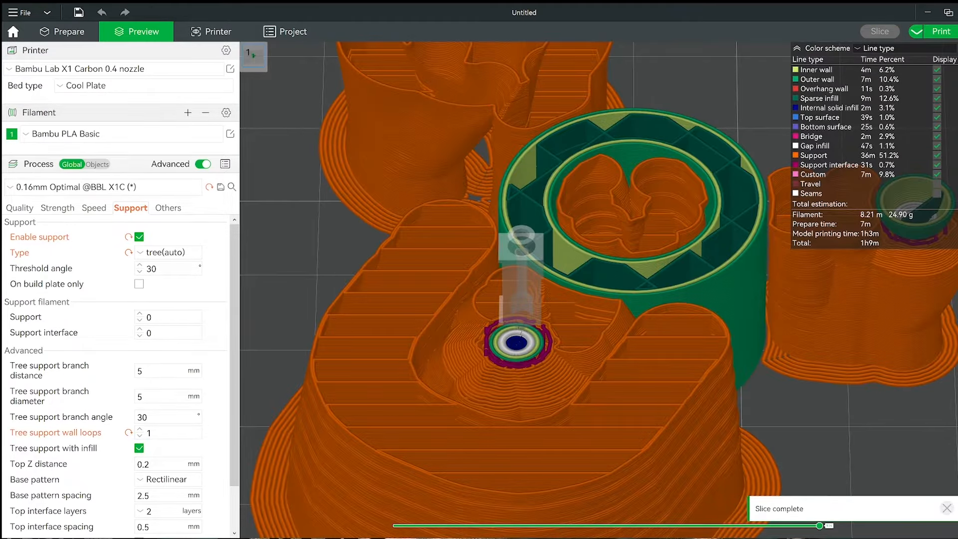
drag(954, 343, 921, 204)
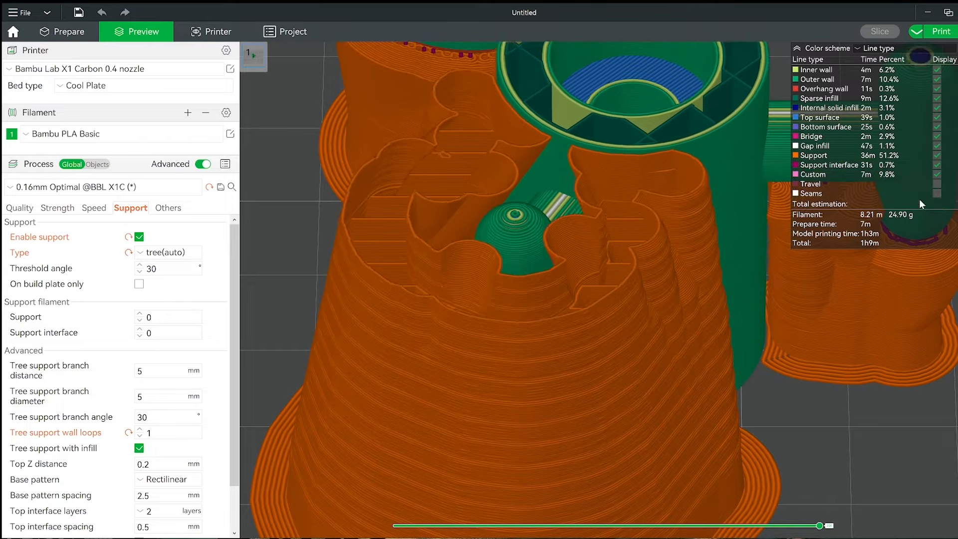
Return the tree support wall loops to 0, disable tree support with infill and reslice the plate.
click(139, 437)
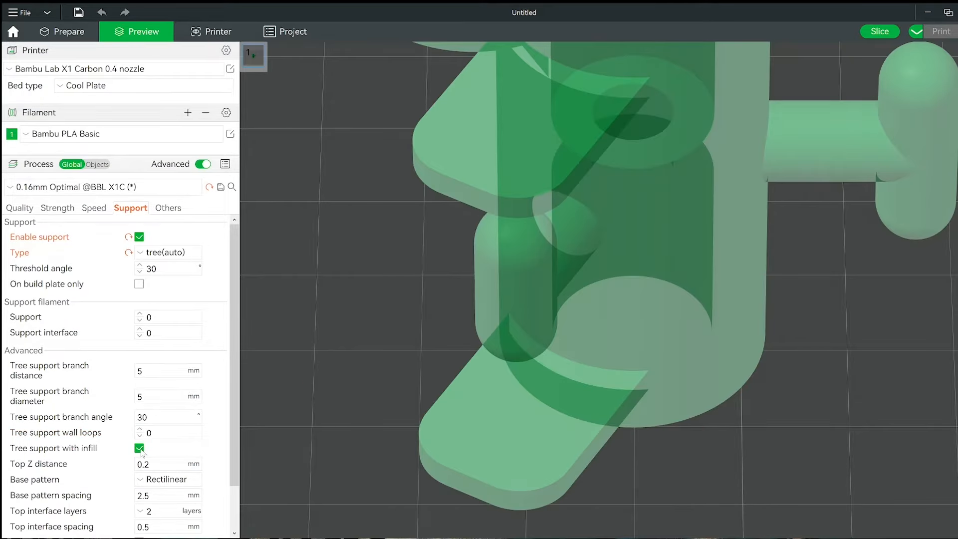
click(877, 33)
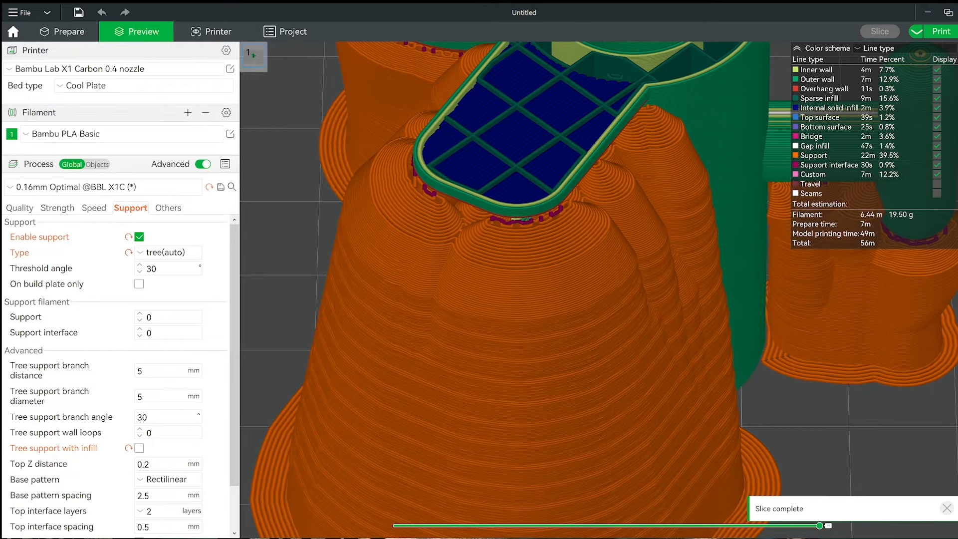
Change the support type to hybrid(auto), reslice the plate and step through the layers to examine the supports.
mouse_move(957, 260)
mouse_down()
mouse_move(957, 394)
mouse_move(957, 349)
mouse_move(930, 294)
mouse_move(897, 158)
mouse_move(921, 301)
mouse_move(909, 155)
mouse_move(918, 265)
mouse_up()
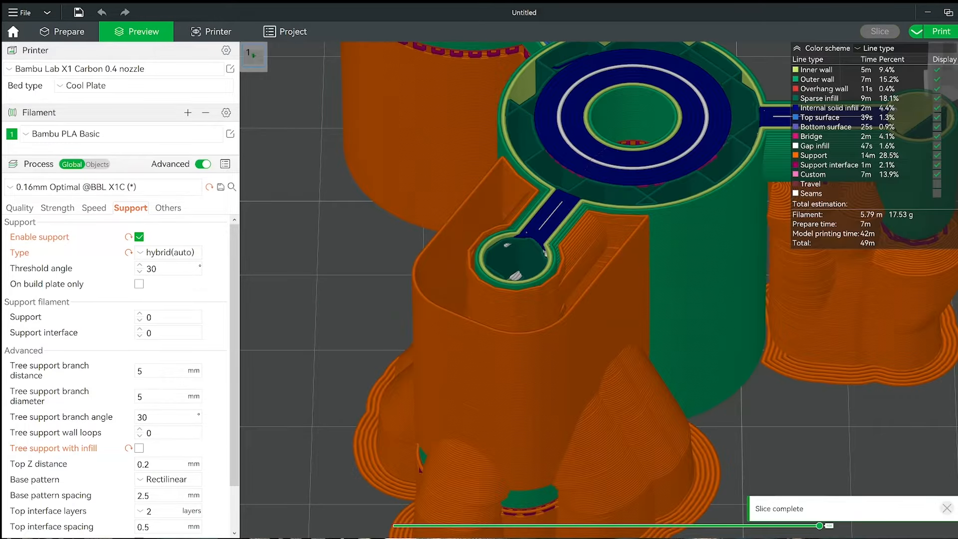
drag(944, 245, 915, 156)
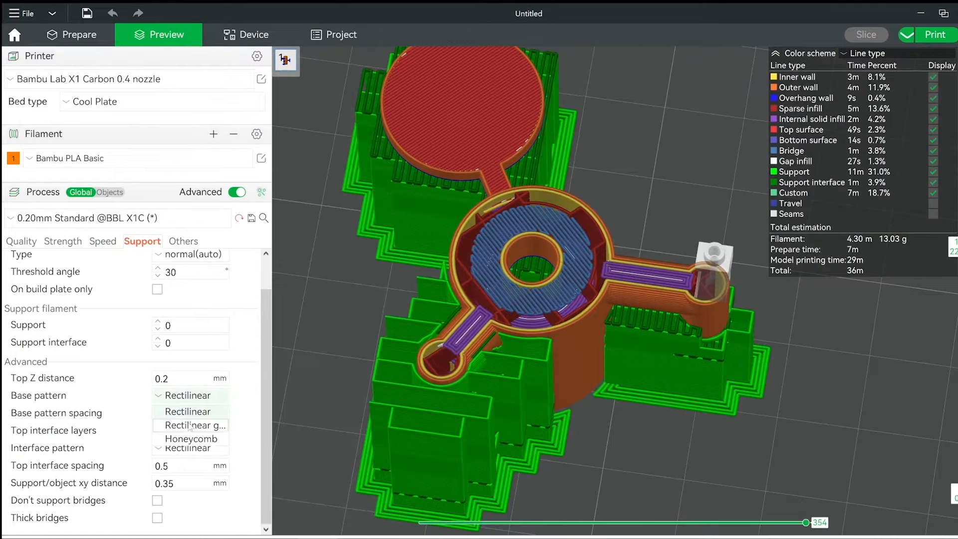
Set the support base pattern to Rectilinear grid, reslice the plate and examine the supports at a lower layer.
click(191, 428)
click(866, 34)
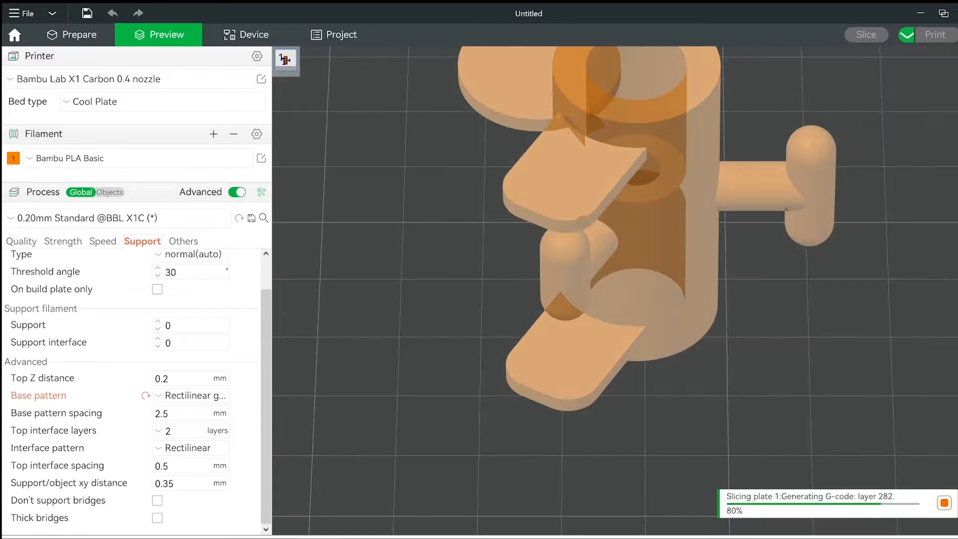
mouse_move(956, 247)
mouse_down()
mouse_move(957, 280)
mouse_move(956, 264)
mouse_up()
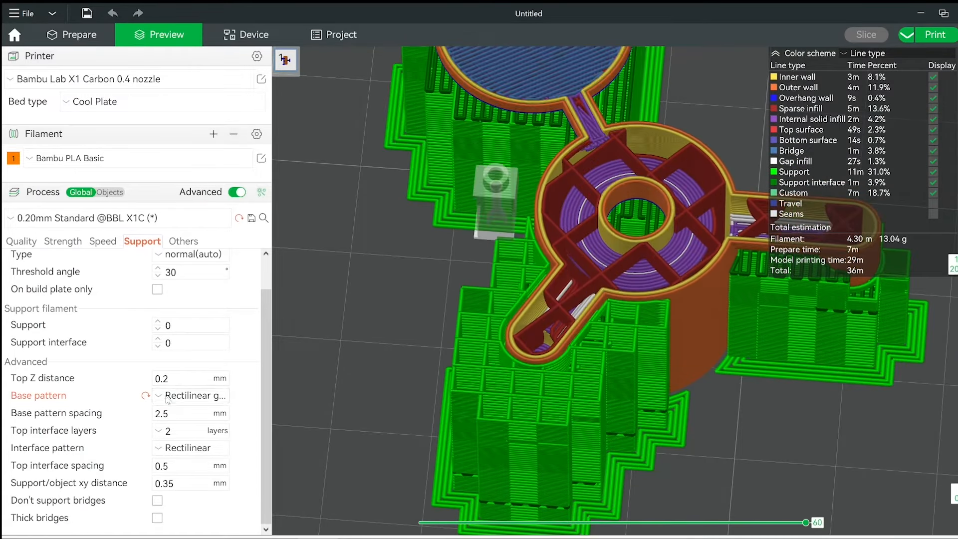
Change the support base pattern to Honeycomb, reslice the plate and inspect the supports beneath the arm up close.
click(177, 444)
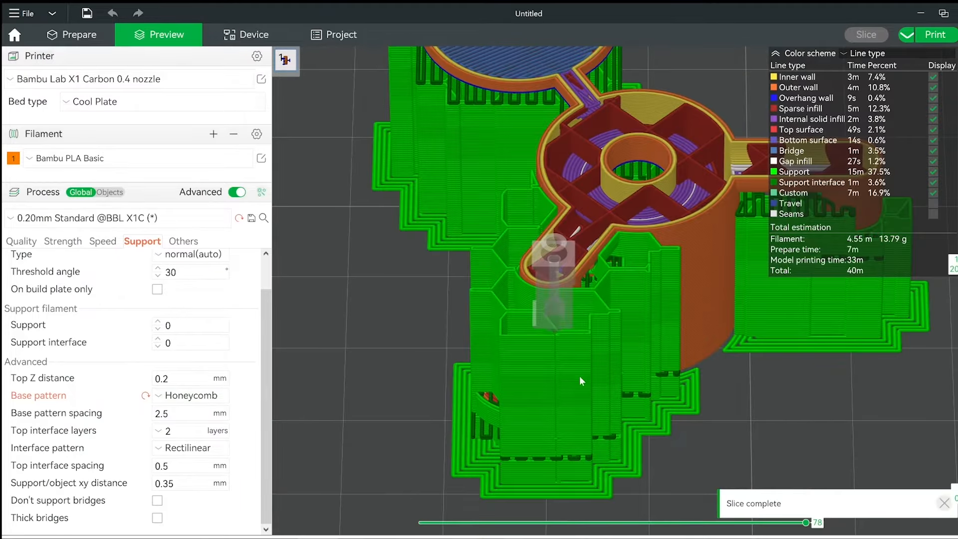
scroll(580, 381, up, 3)
drag(956, 264, 956, 285)
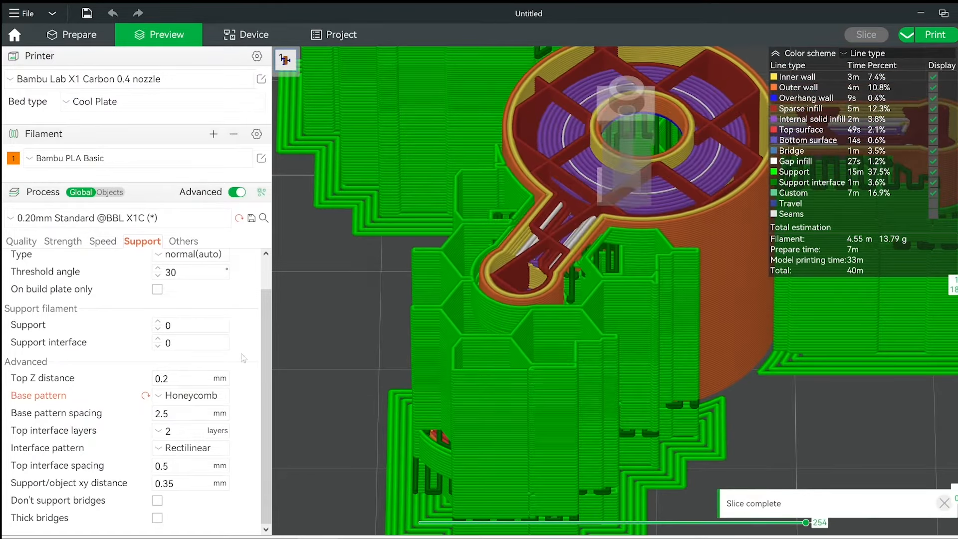
Set the support base pattern back to Rectilinear, reslice the plate and view the supports around the central cylinder.
click(190, 395)
click(185, 412)
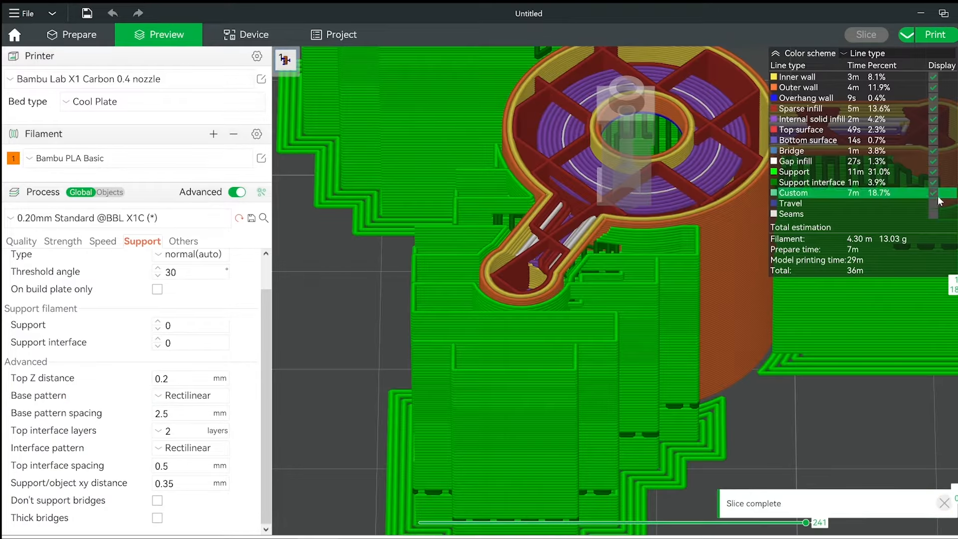
mouse_move(955, 272)
mouse_down()
mouse_move(955, 320)
mouse_move(955, 263)
mouse_up()
drag(852, 400, 627, 396)
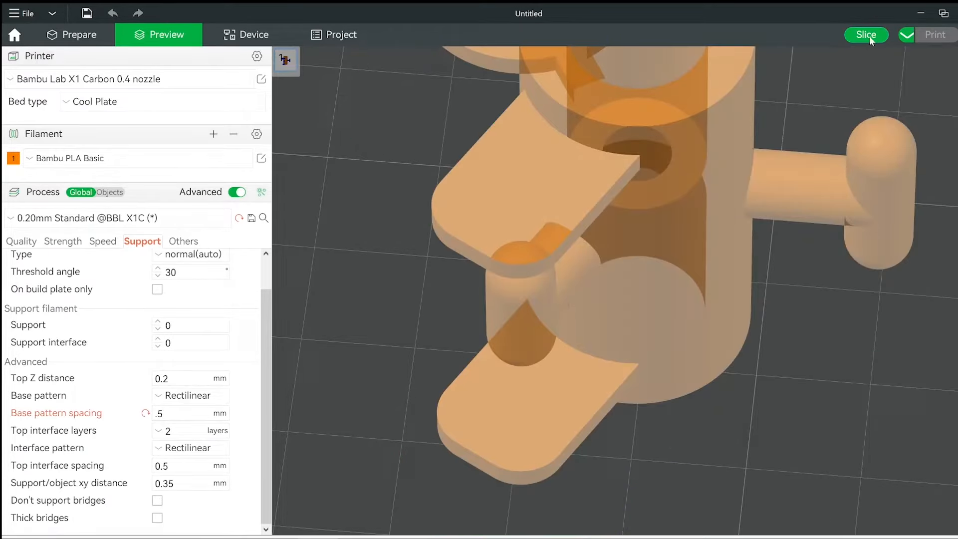
Set the base pattern spacing to .5 mm, reslice the plate and examine the support layers around the rounded knob.
click(869, 36)
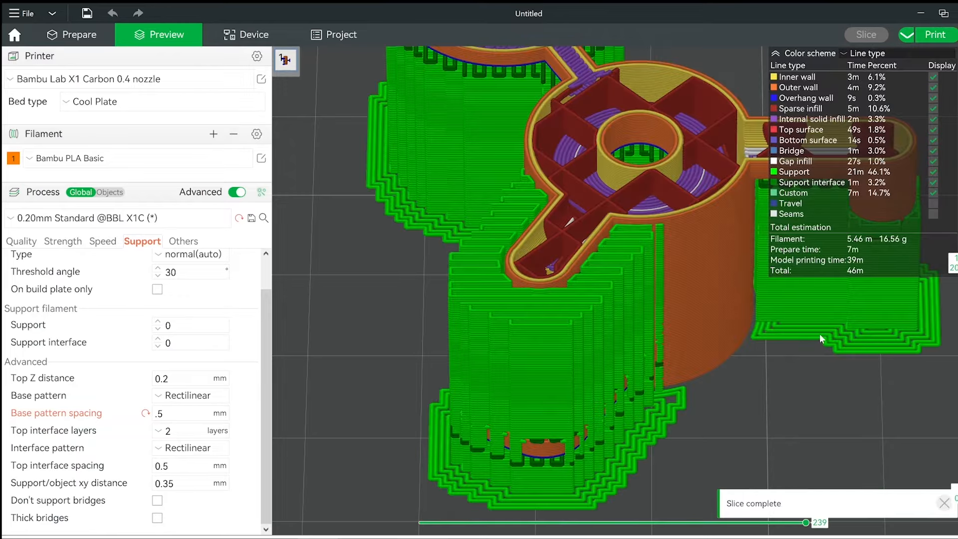
drag(820, 333, 655, 343)
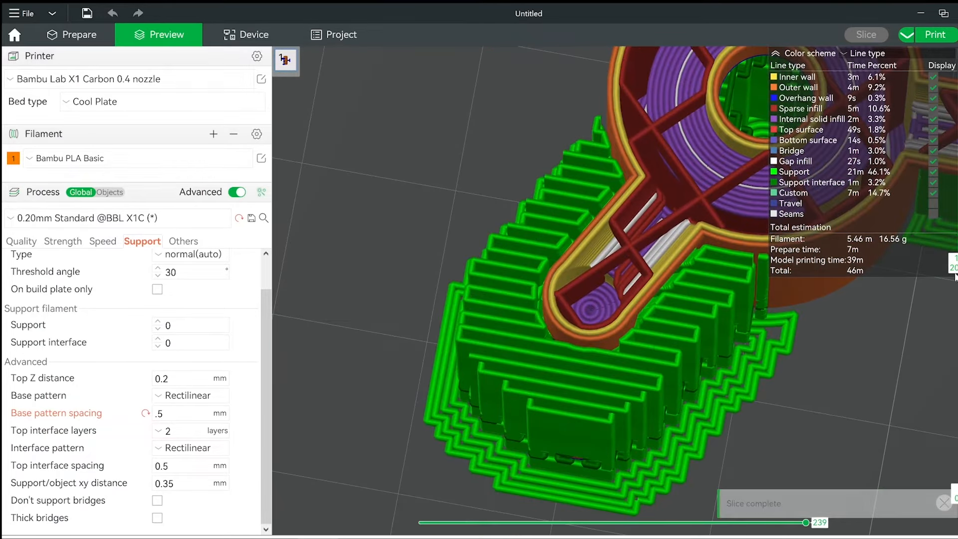
drag(957, 263, 957, 218)
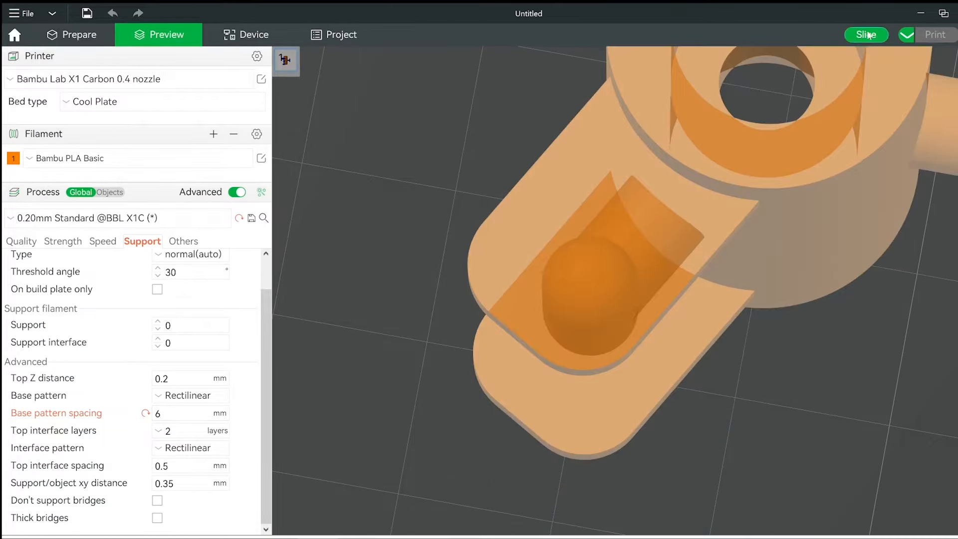
Set the base pattern spacing to 6 mm, reslice the plate and inspect the support structure around the knob from above.
click(866, 34)
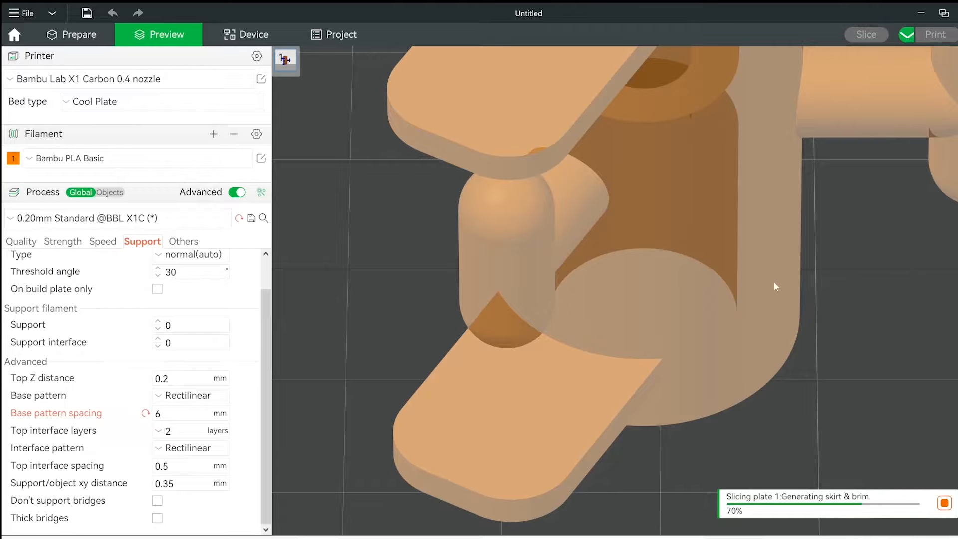
drag(912, 285, 882, 303)
right_drag(708, 275, 795, 244)
right_drag(589, 389, 718, 339)
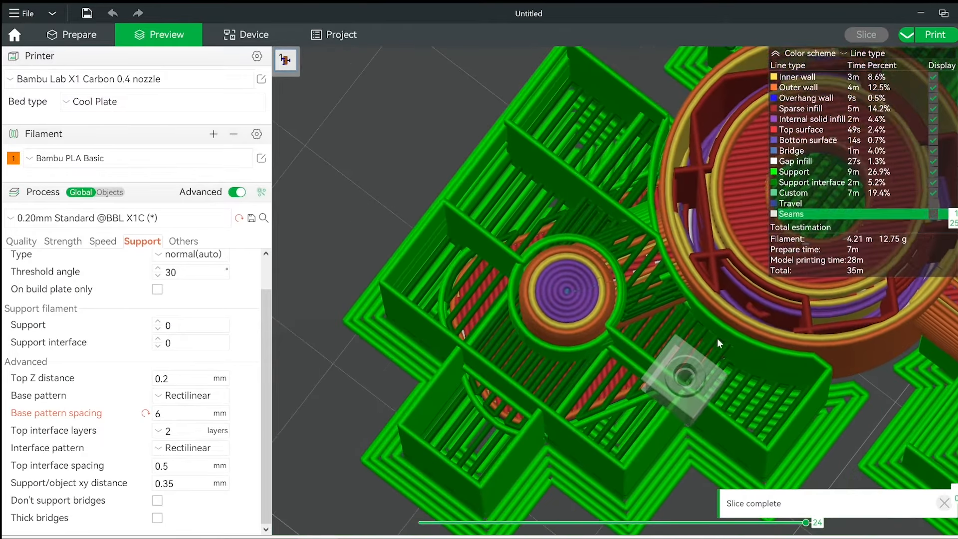
scroll(717, 339, down, 5)
drag(957, 219, 957, 149)
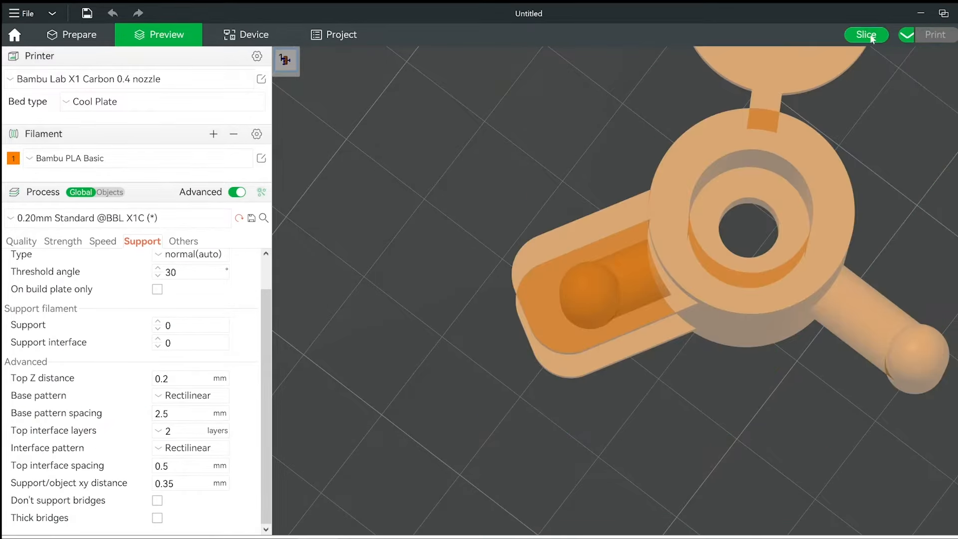
Reslice with the base pattern spacing restored to 2.5 mm and examine the supports around the model.
click(868, 35)
drag(775, 365, 690, 401)
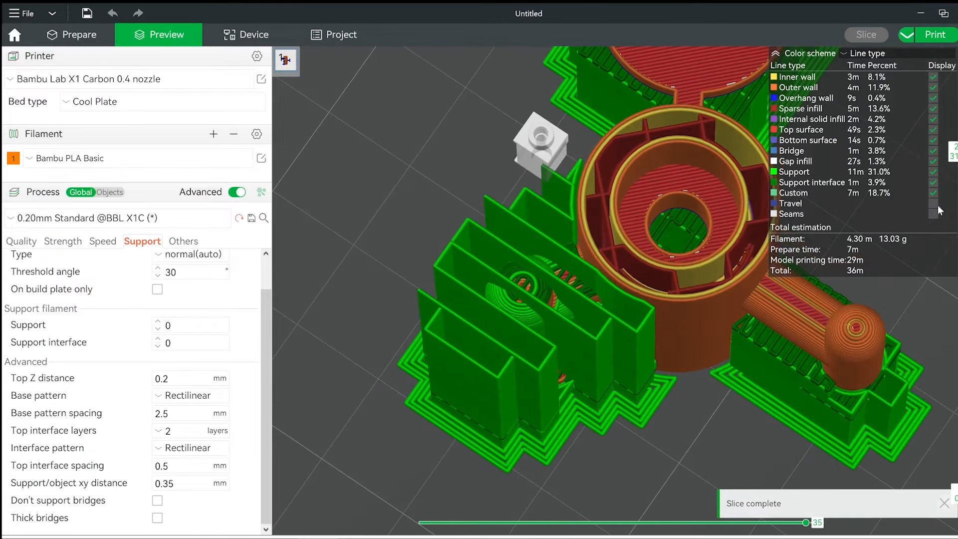
mouse_move(956, 151)
mouse_down()
mouse_move(956, 198)
mouse_move(956, 112)
mouse_move(956, 161)
mouse_up()
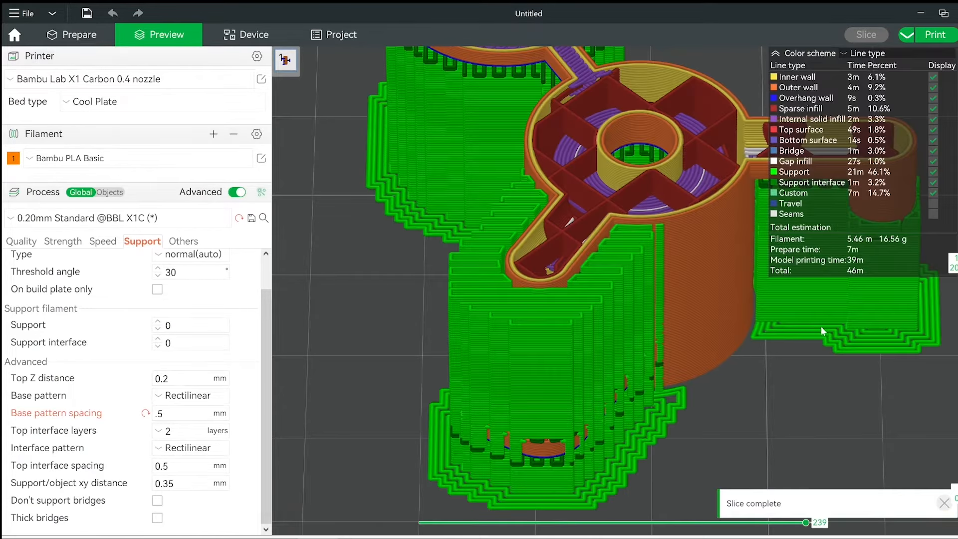
Set the base pattern spacing to .5 mm and reslice, inspecting the supports around the knob through several layers.
drag(820, 325, 815, 346)
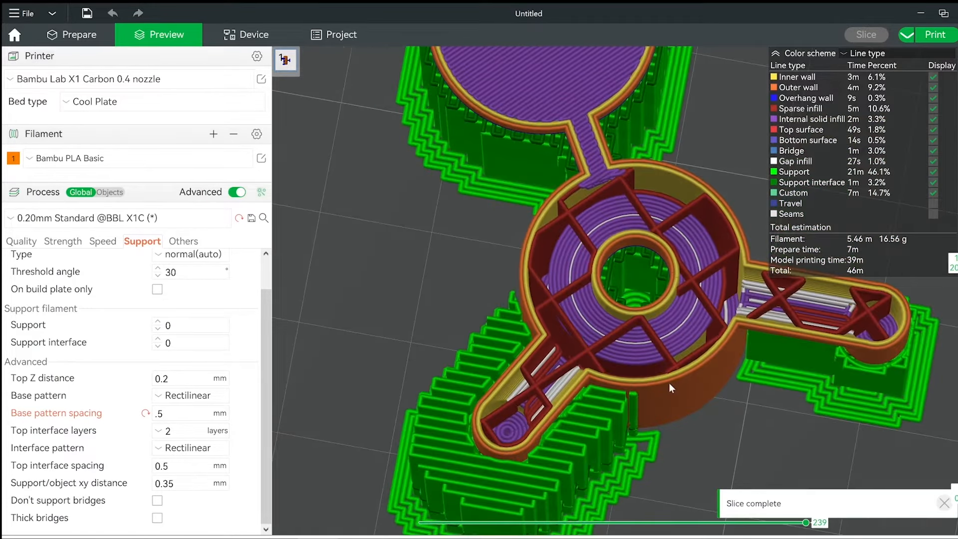
right_drag(669, 382, 771, 243)
scroll(733, 279, up, 3)
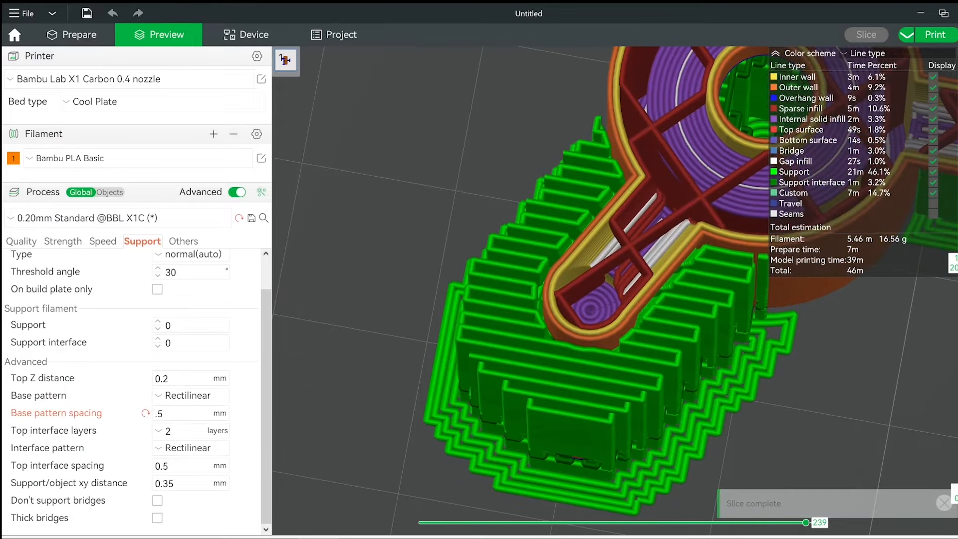
drag(957, 262, 957, 218)
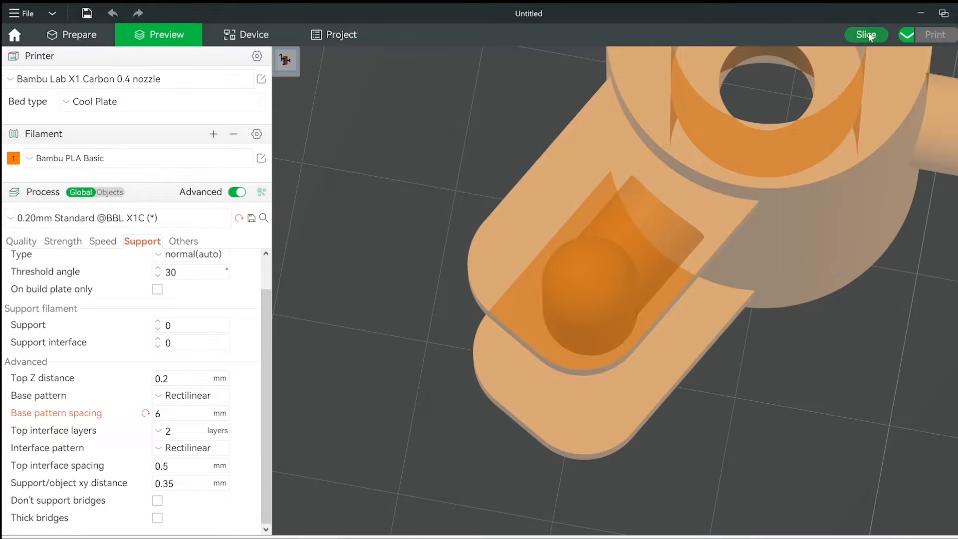
Set the base pattern spacing to 6 mm and reslice the plate.
click(866, 34)
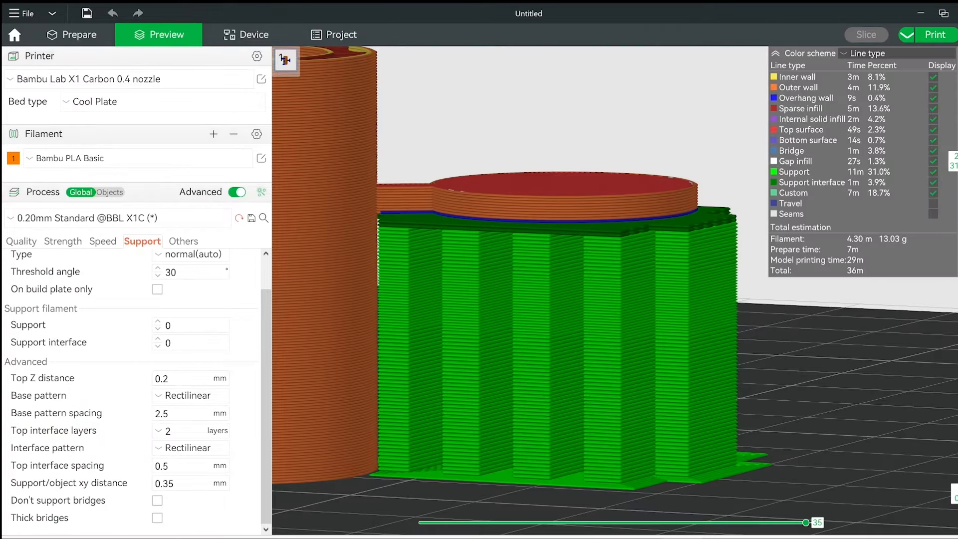
Set the top interface layers to 3, reslice the plate and examine the interface beneath the flat disc from the side.
scroll(712, 301, up, 2)
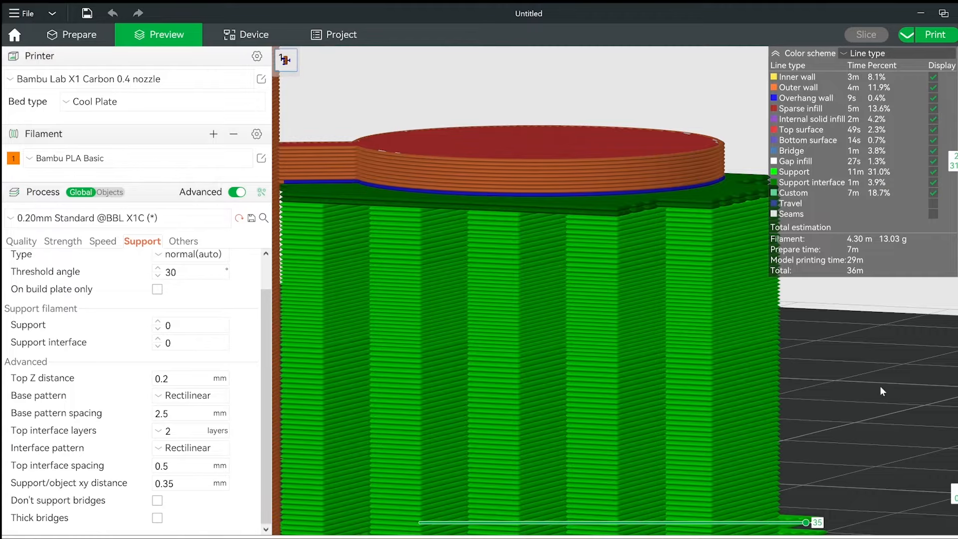
drag(880, 387, 878, 384)
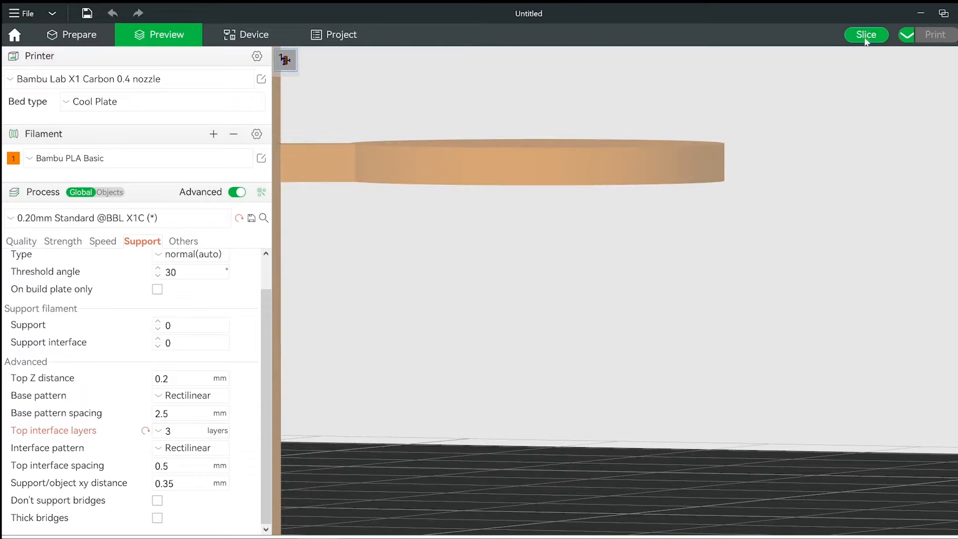
click(866, 39)
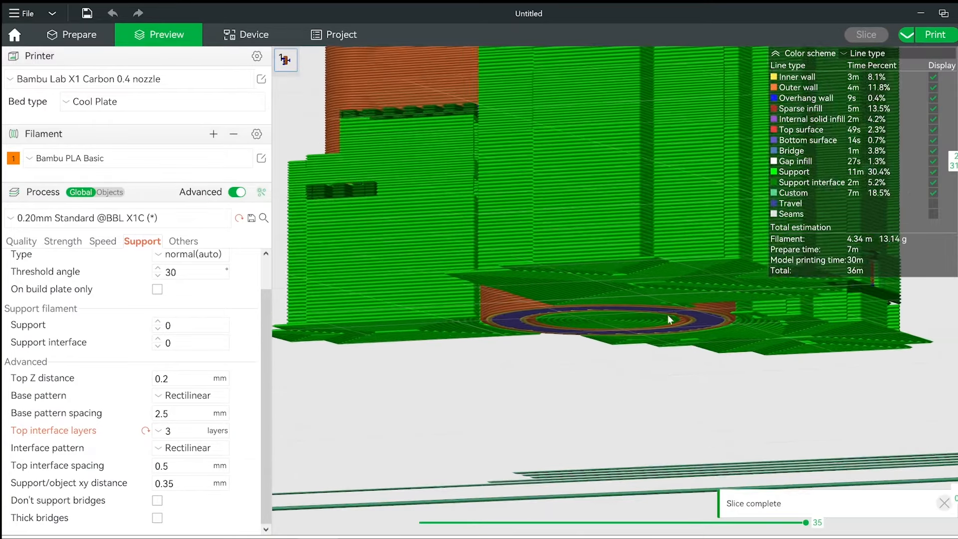
scroll(666, 313, up, 10)
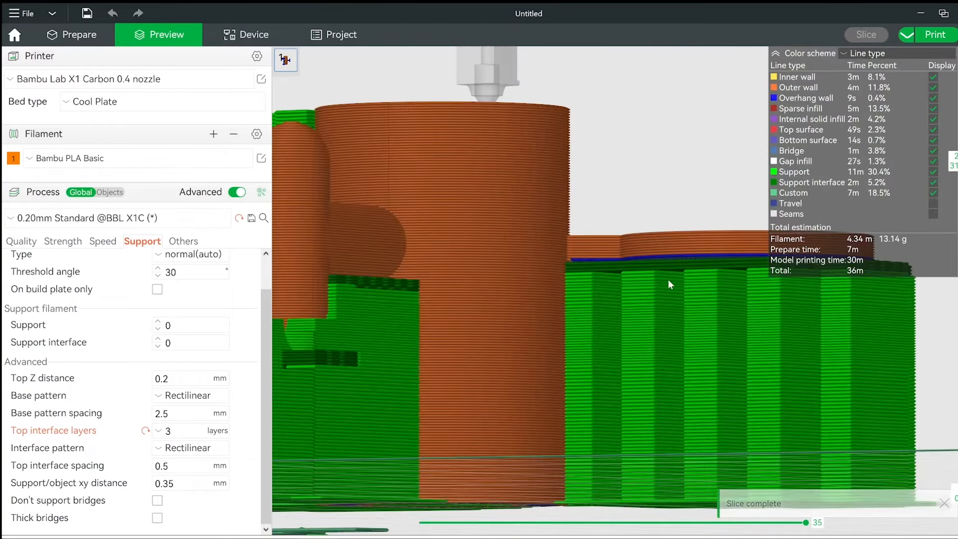
Restore the top interface layers to 2, reslice the plate and examine the interface beneath the flat disc.
scroll(659, 272, up, 5)
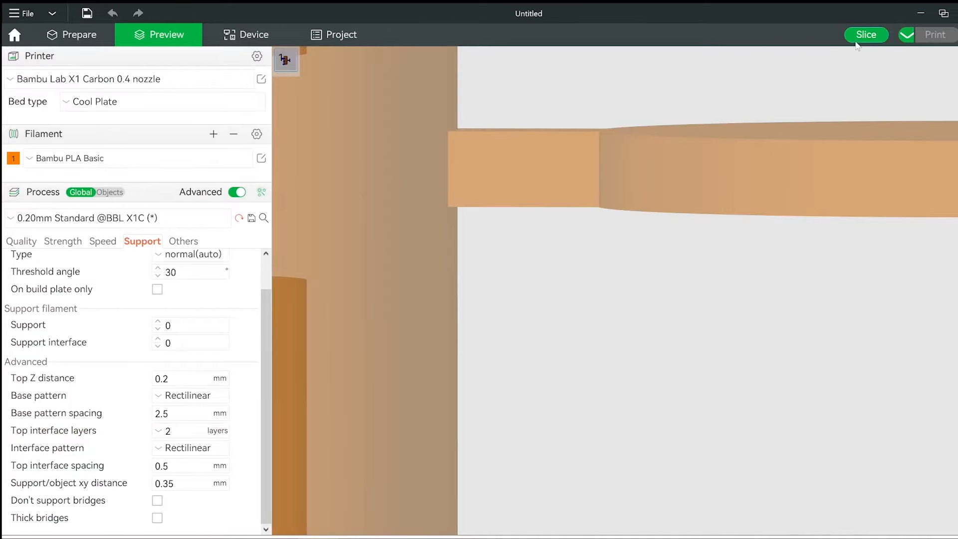
click(860, 37)
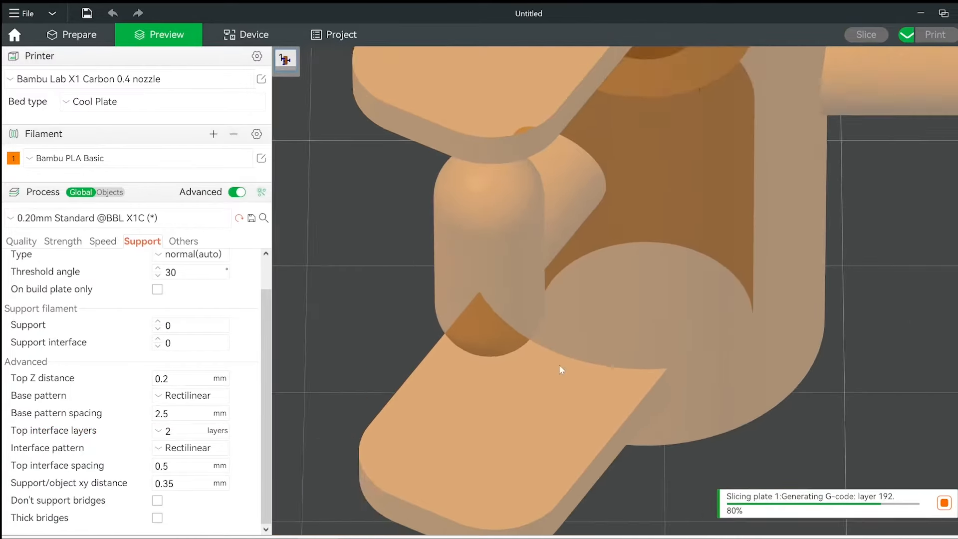
scroll(589, 355, up, 5)
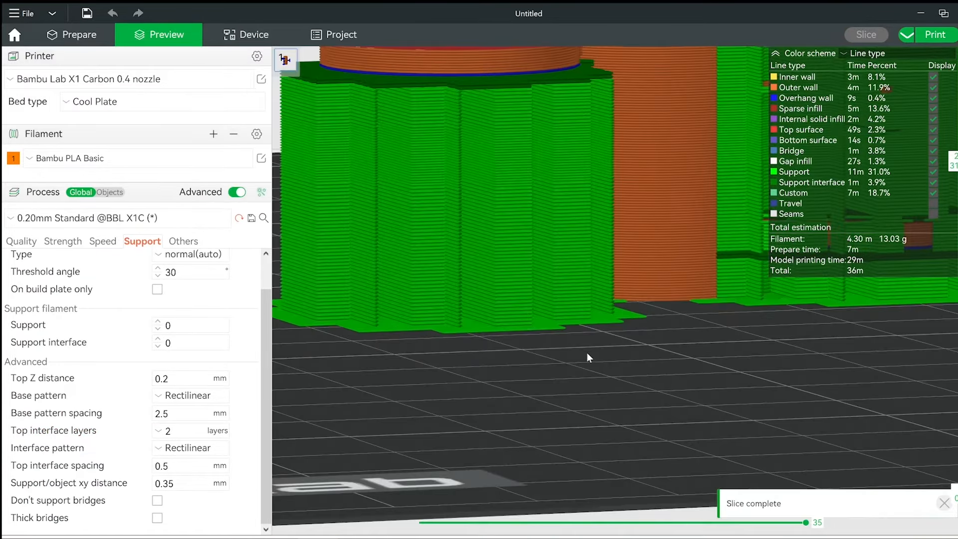
scroll(562, 295, up, 3)
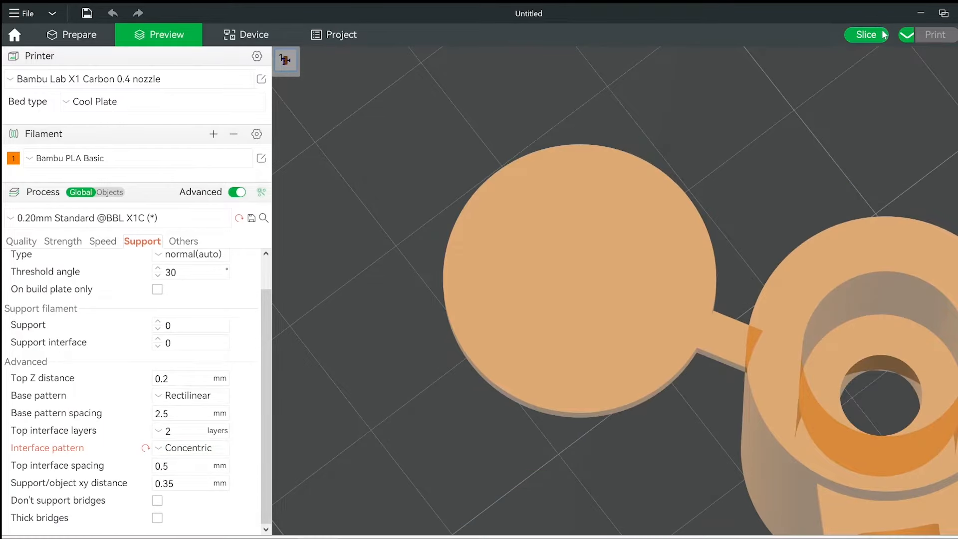
Reslice the plate with the Concentric interface pattern and inspect the support interface layer beneath the flat arm from above.
click(867, 35)
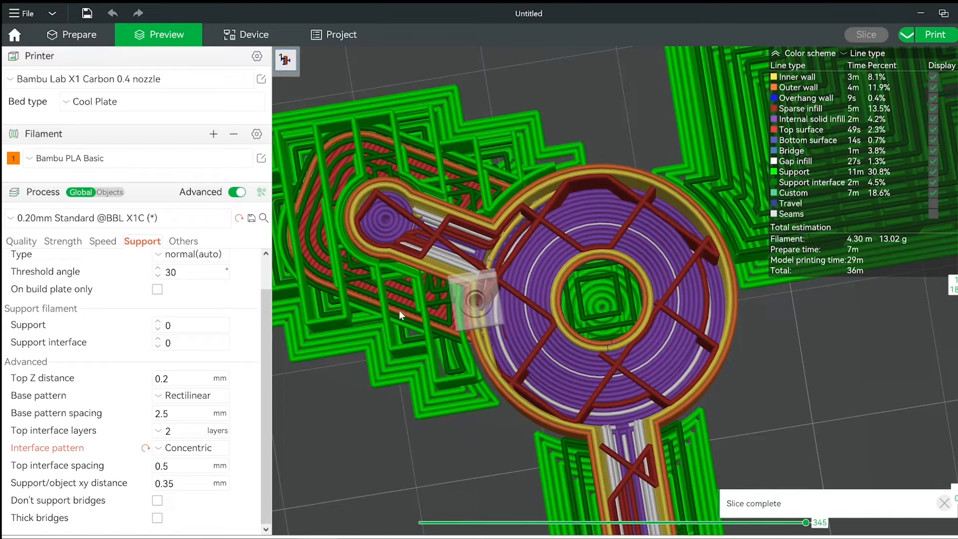
middle_drag(399, 309, 684, 326)
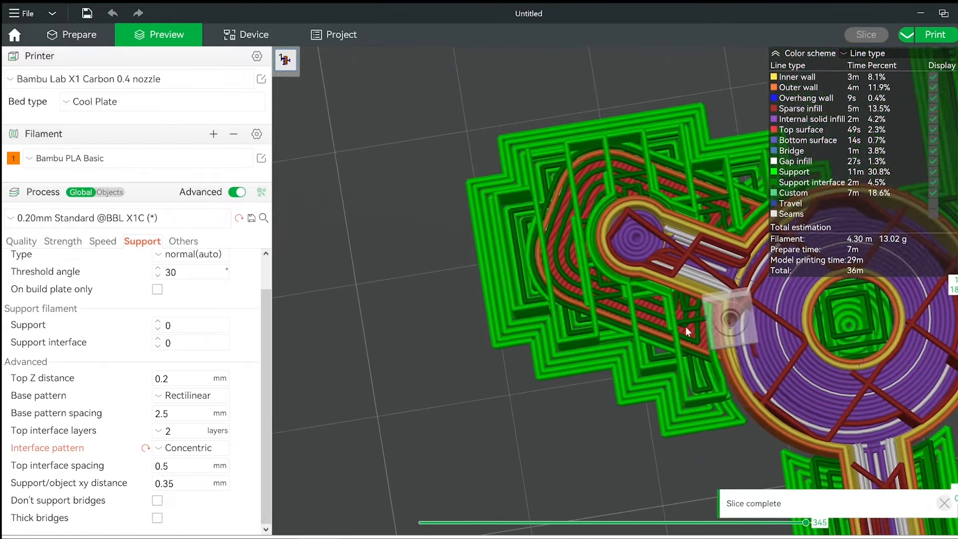
scroll(698, 331, up, 5)
drag(957, 284, 957, 428)
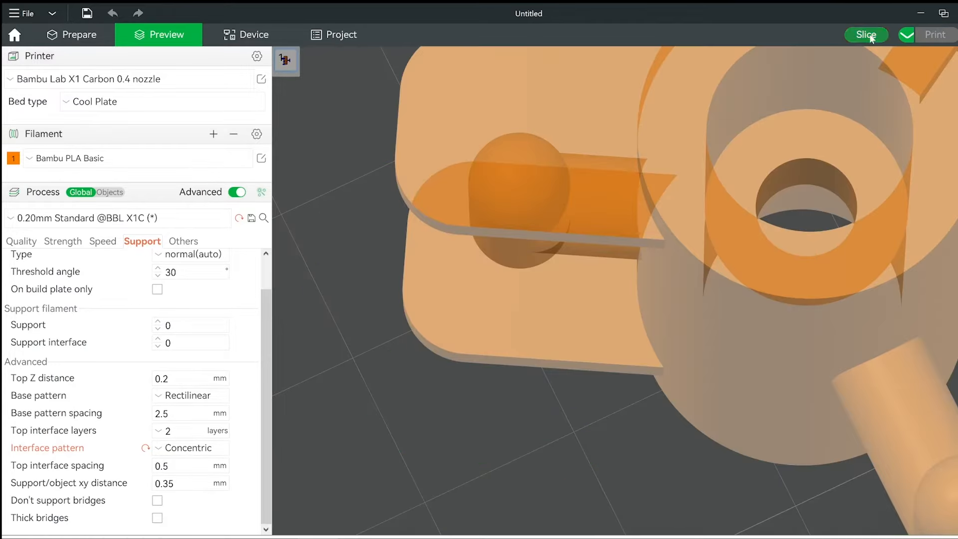
Slice the plate again and compare the concentric interface lines around the hollow cylinder.
click(871, 36)
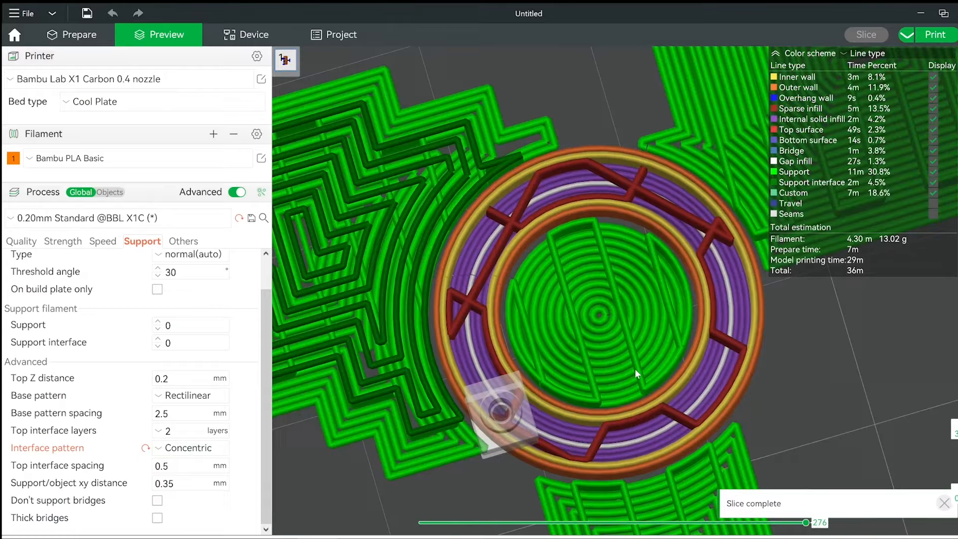
right_drag(634, 369, 852, 367)
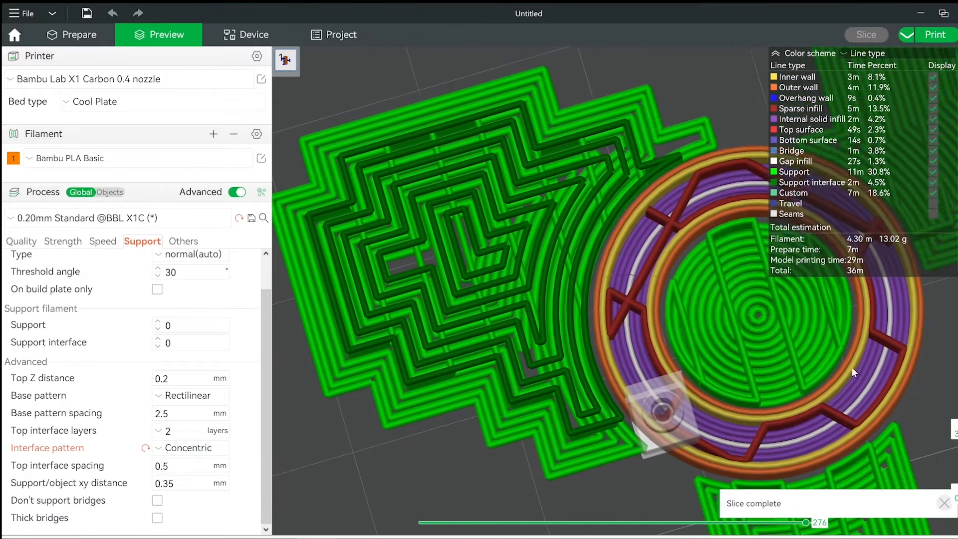
drag(957, 431, 957, 428)
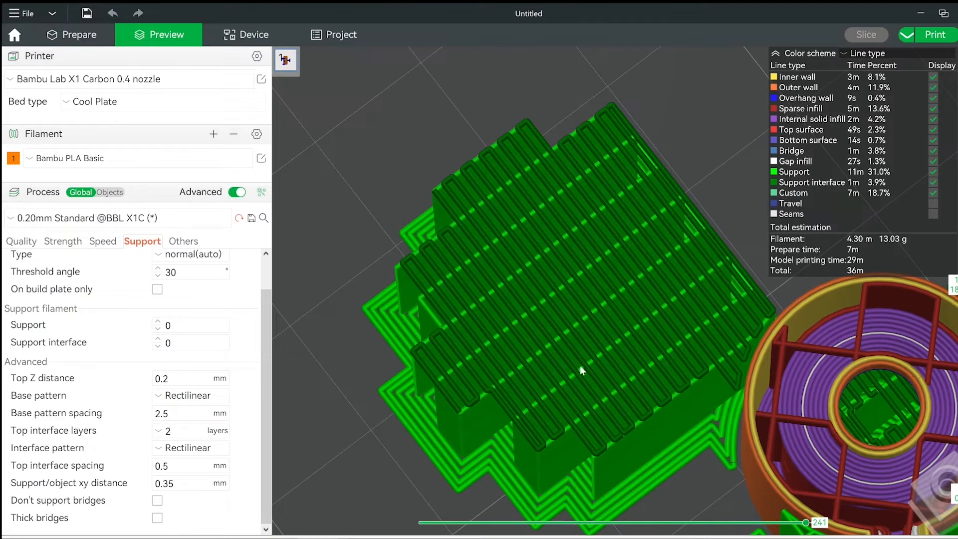
Change the interface pattern from Rectilinear to Concentric and reslice the plate.
click(185, 448)
click(187, 492)
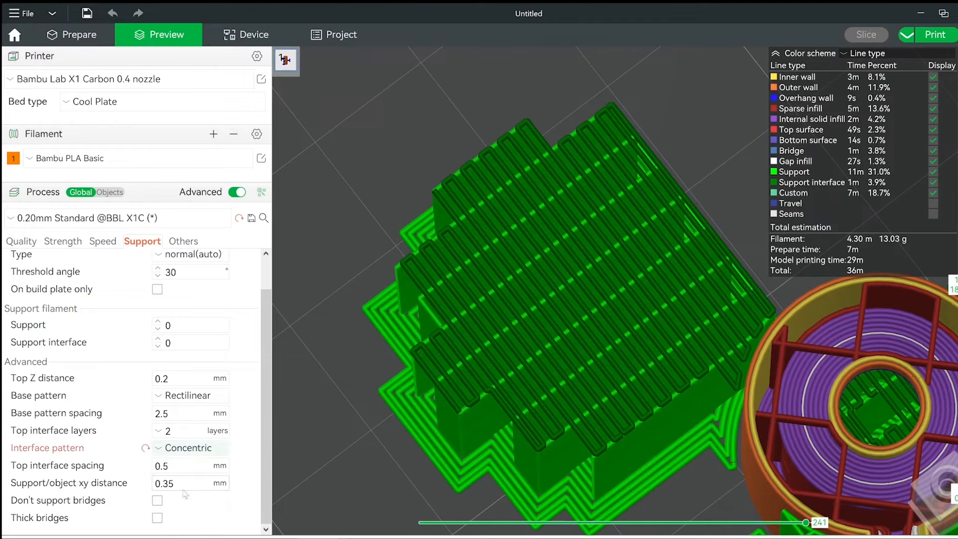
click(884, 35)
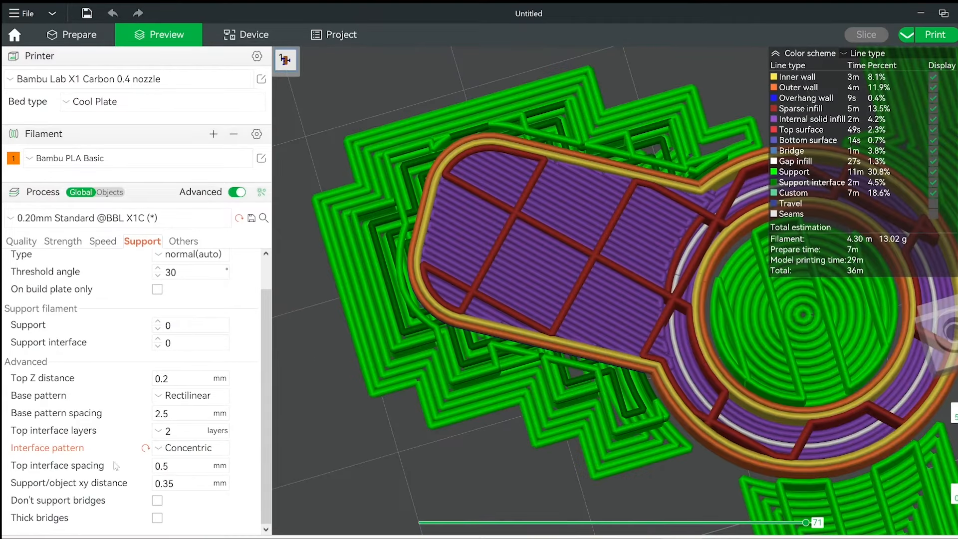
Set the top interface spacing to 0 mm, reslice the plate and view the supports around the flat arm.
drag(194, 463, 162, 463)
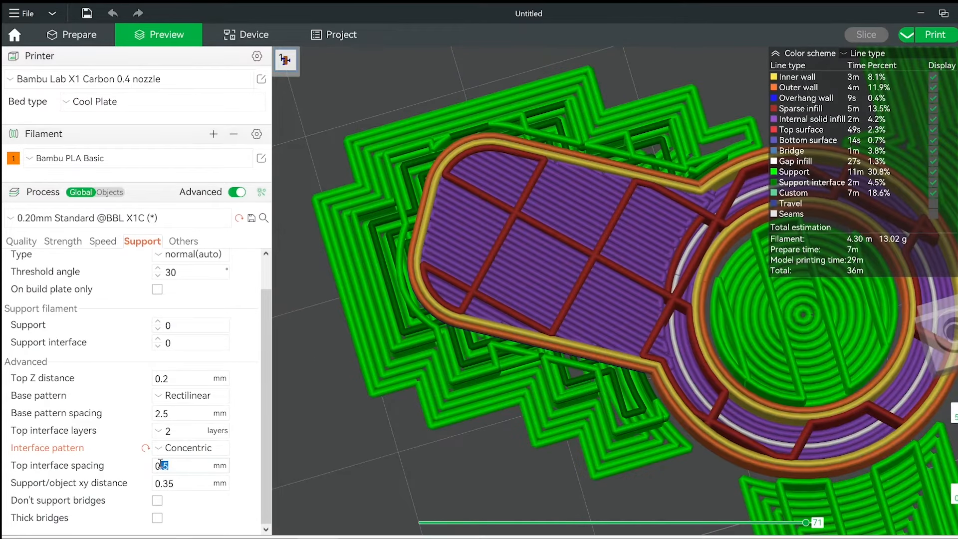
text(0)
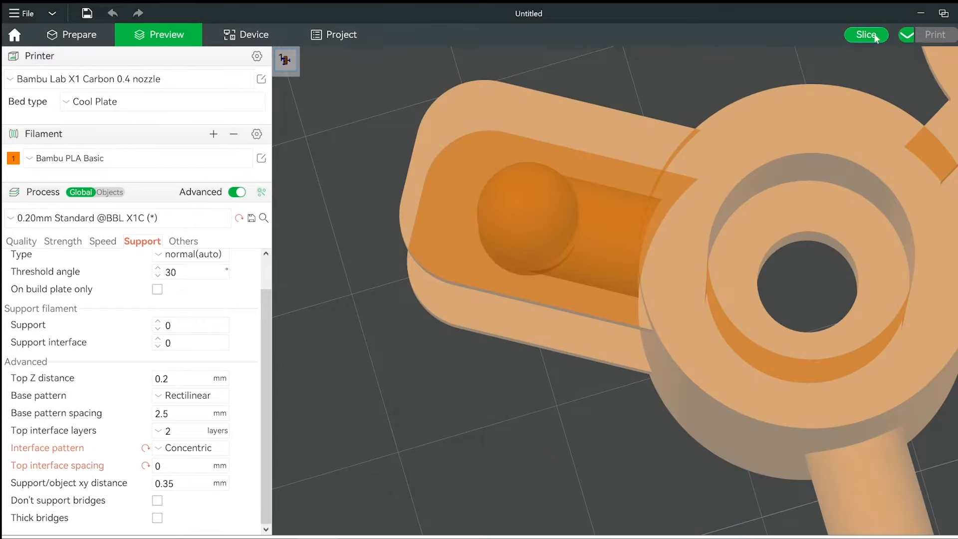
click(877, 36)
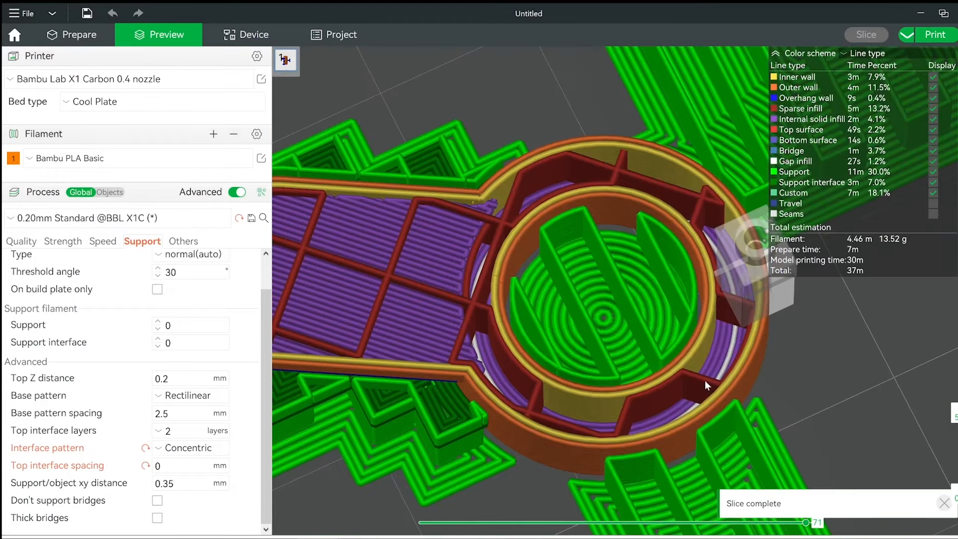
right_drag(701, 379, 907, 372)
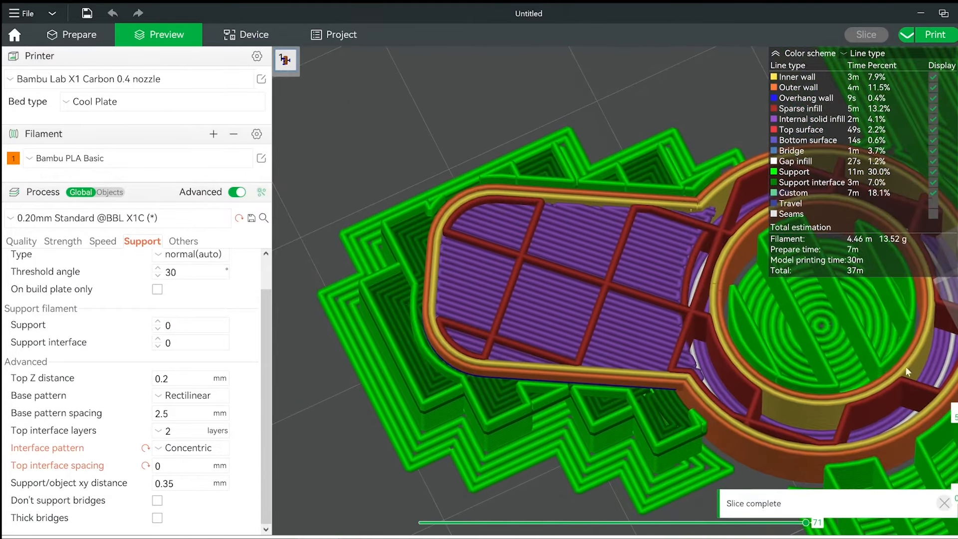
Step through the layers around the flat arm to examine the interface sliced with 0 mm top interface spacing.
key(Down)
key(Down)
key(Down)
key(Down)
key(Down)
key(Down)
key(Down)
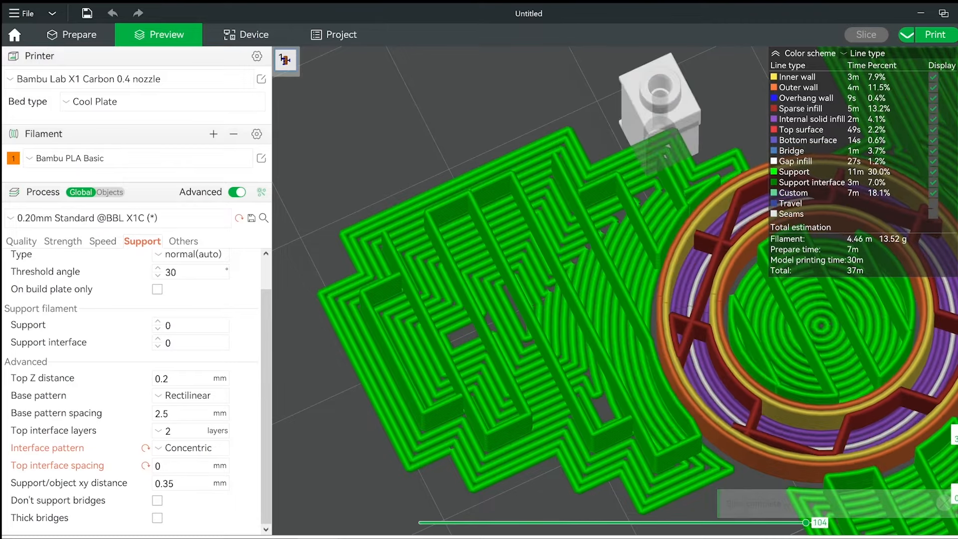
key(Down)
key(Down)
key(Down)
key(Up)
key(Up)
key(Up)
key(Up)
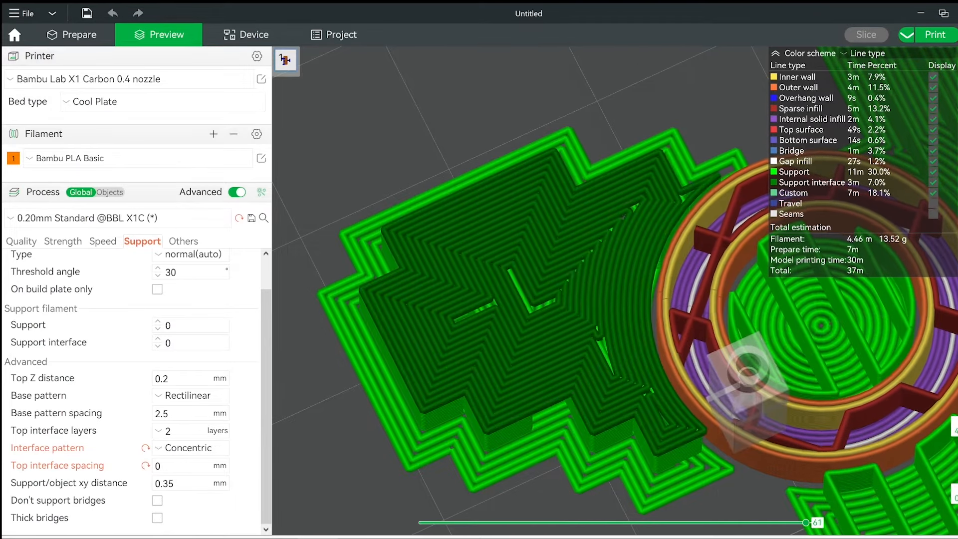
key(Down)
key(Down)
key(Down)
key(Down)
key(Up)
key(Up)
key(Up)
key(Up)
key(Up)
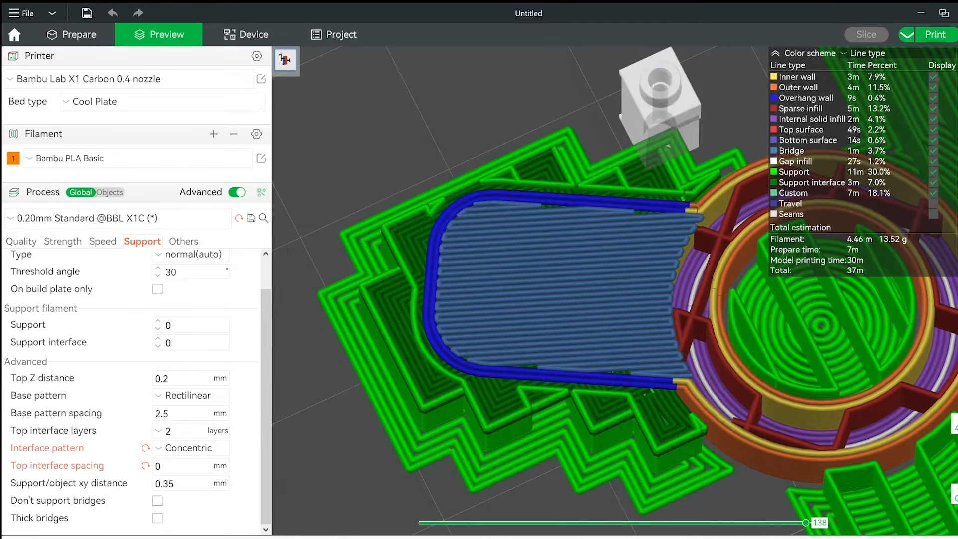
key(Down)
key(Down)
key(Down)
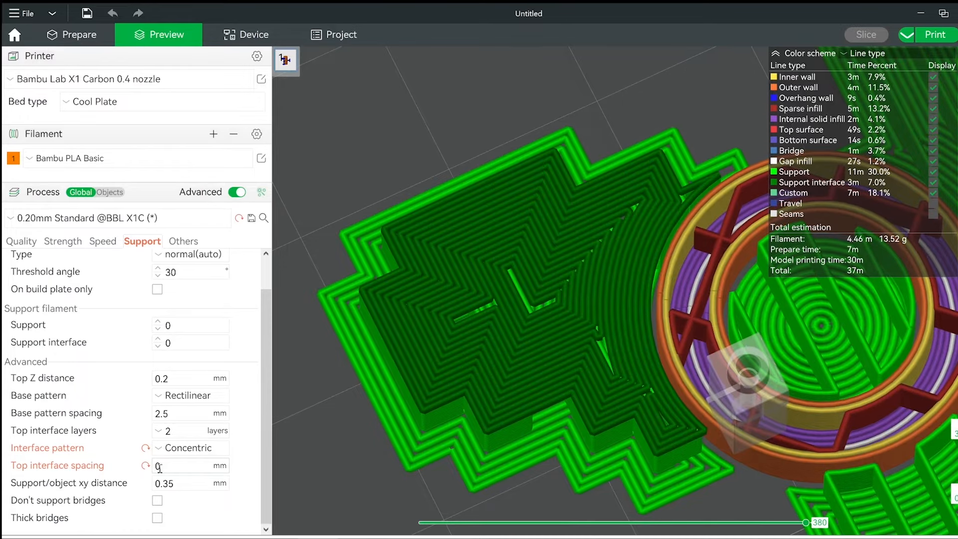
Set the top interface spacing to 0.2 mm, reslice the plate and view the interface beneath the flat arm.
click(167, 467)
text(.2)
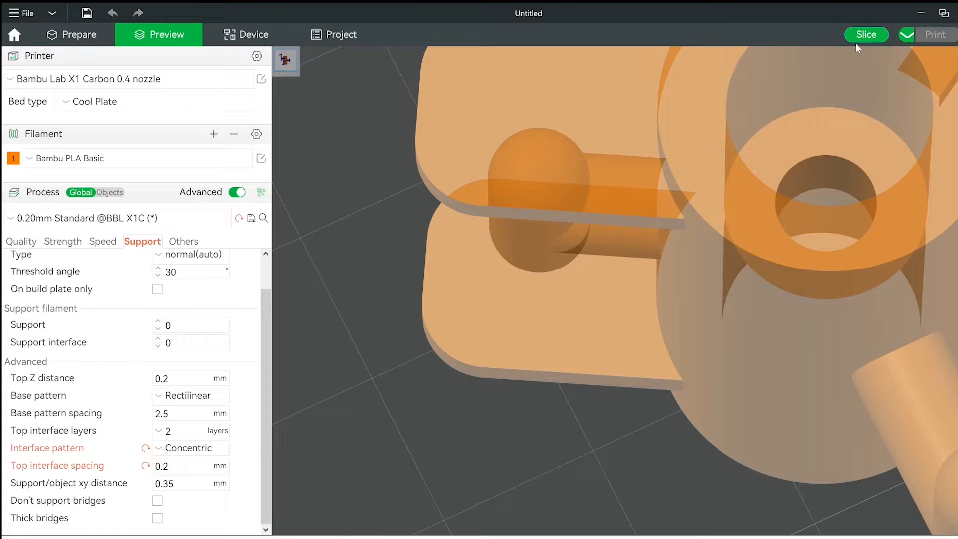
click(865, 35)
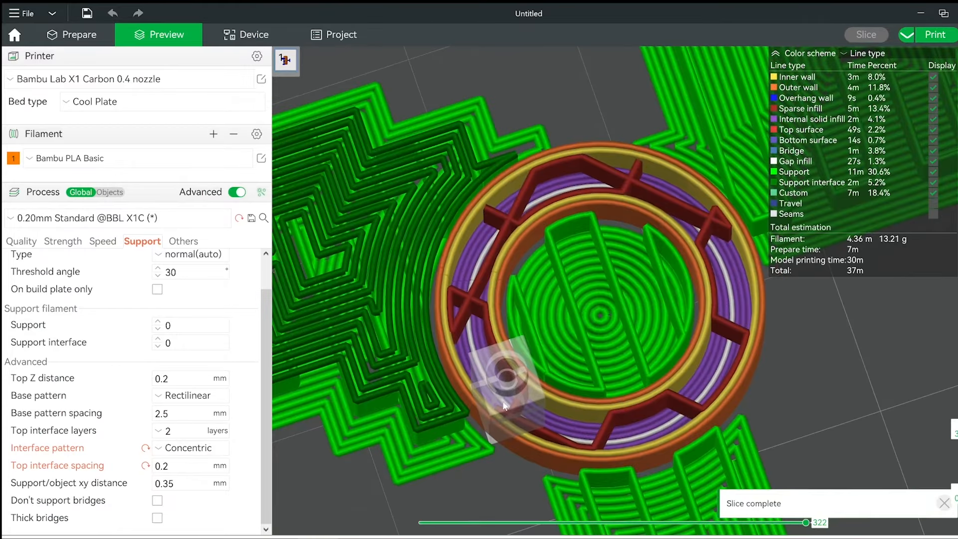
right_drag(504, 406, 804, 406)
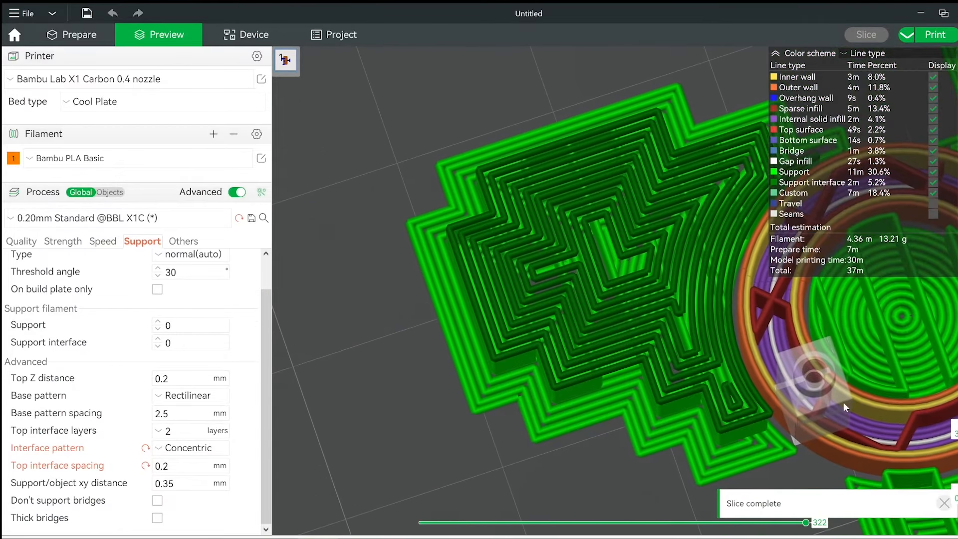
Step up and down through the layers to examine the interface sliced with 0.2 mm top interface spacing.
key(Up)
key(Up)
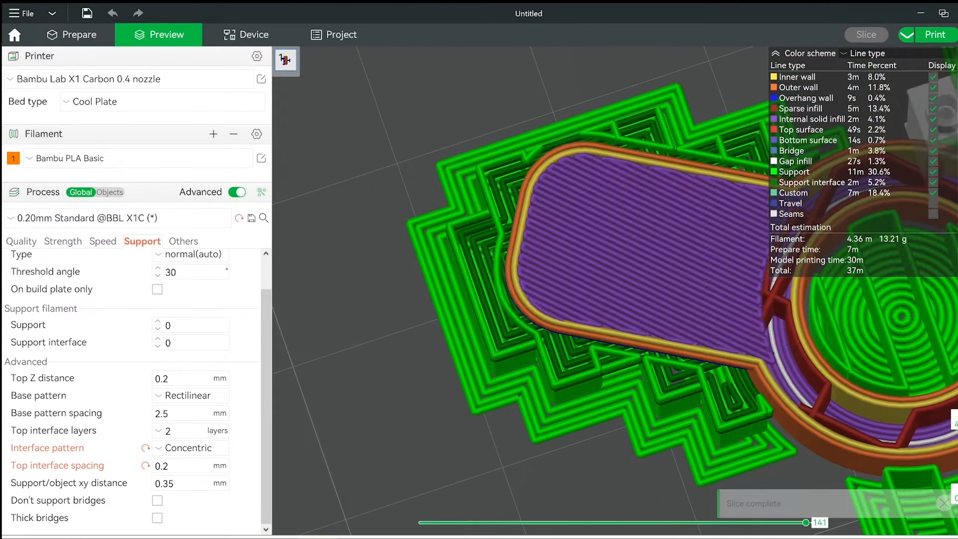
key(Down)
key(Down)
key(Down)
key(Down)
key(Up)
key(Up)
key(Up)
key(Up)
key(Down)
key(Down)
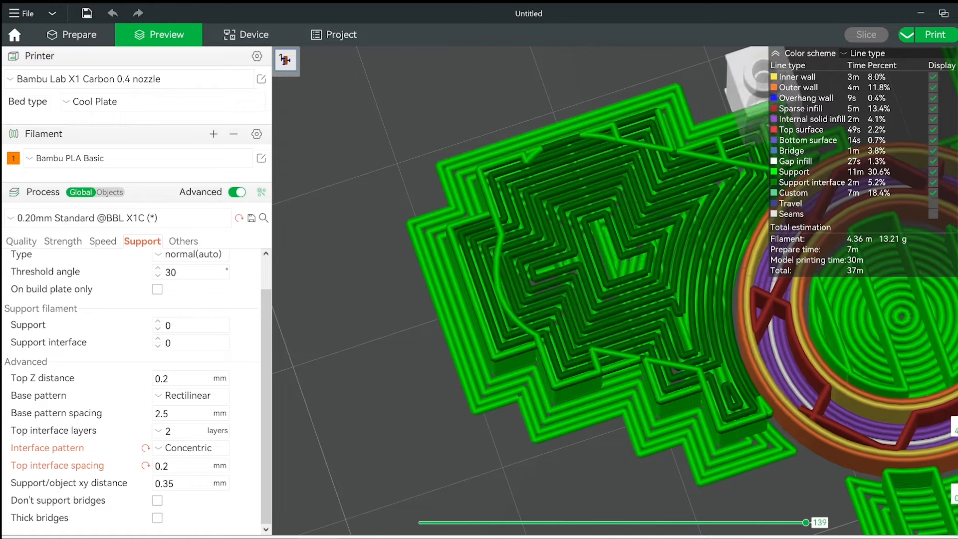
key(Down)
key(Down)
key(Up)
key(Up)
key(Down)
key(Up)
key(Up)
key(Up)
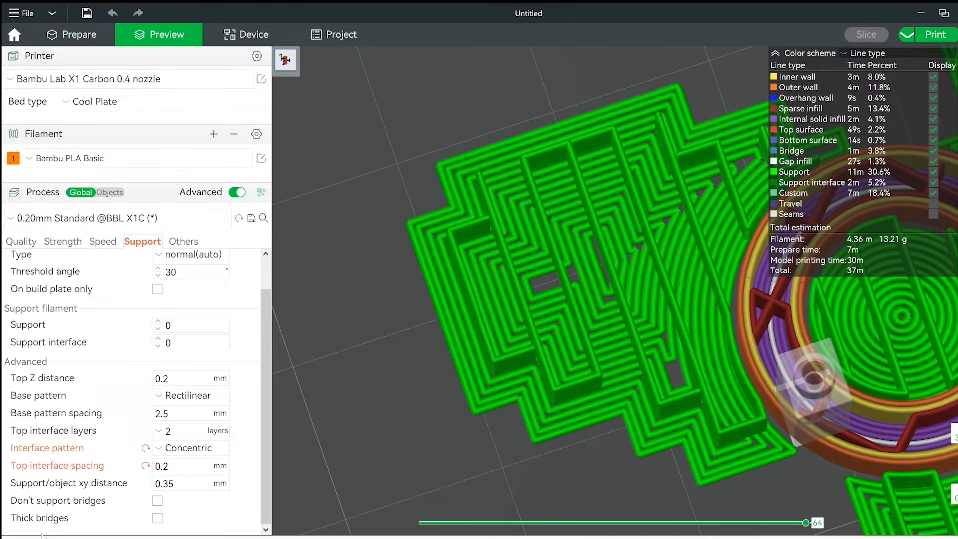
Reset the top interface spacing to 0.5 mm, reslice and examine the gap between the cylinder wall and its support up close.
click(145, 466)
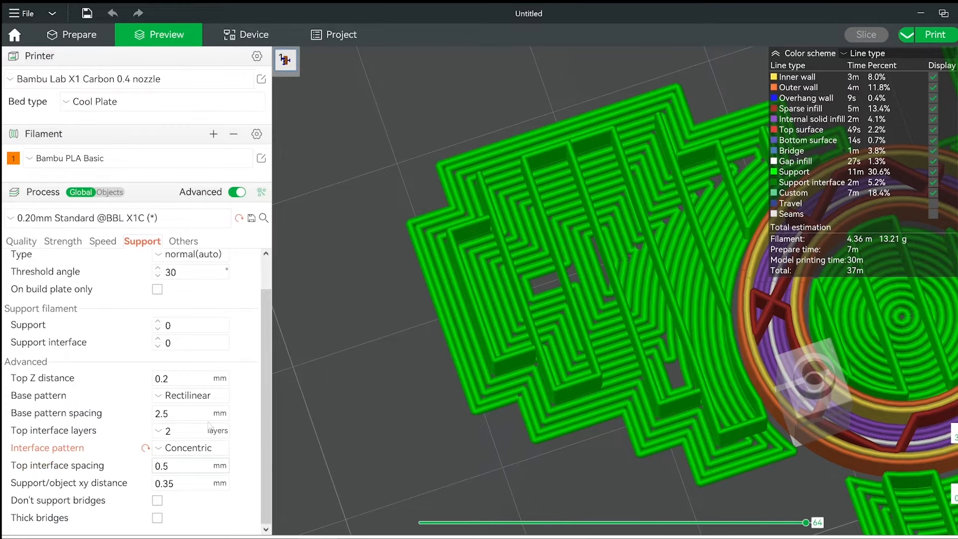
click(857, 36)
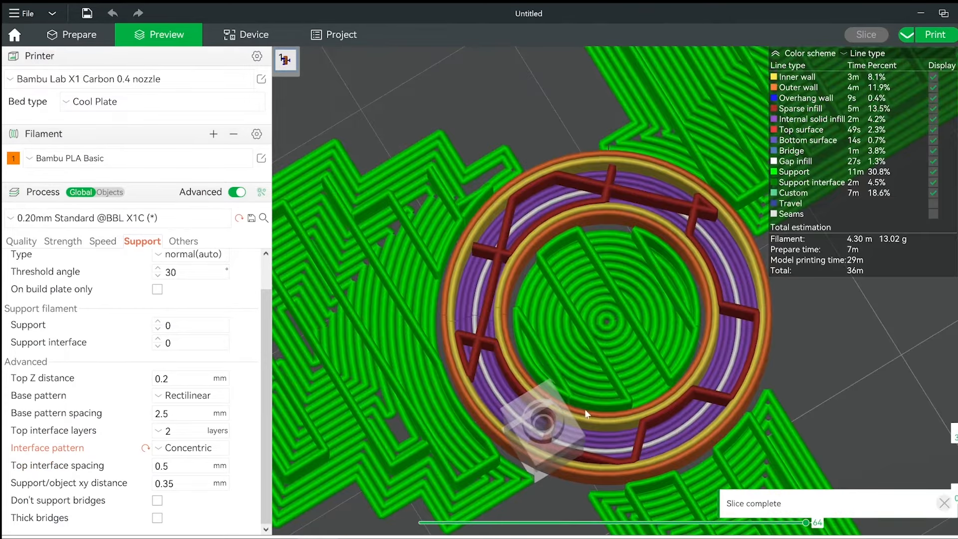
middle_drag(585, 409, 809, 400)
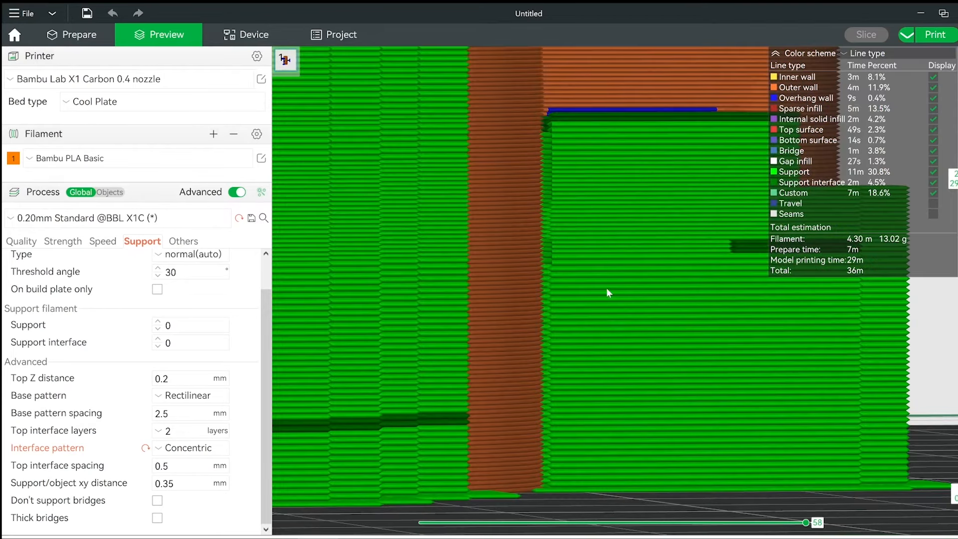
scroll(549, 289, up, 6)
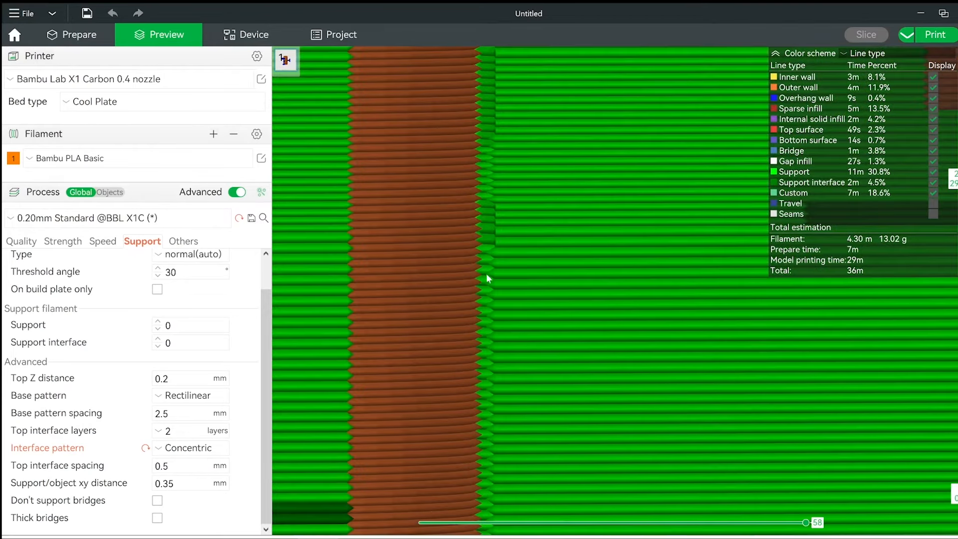
drag(500, 283, 499, 287)
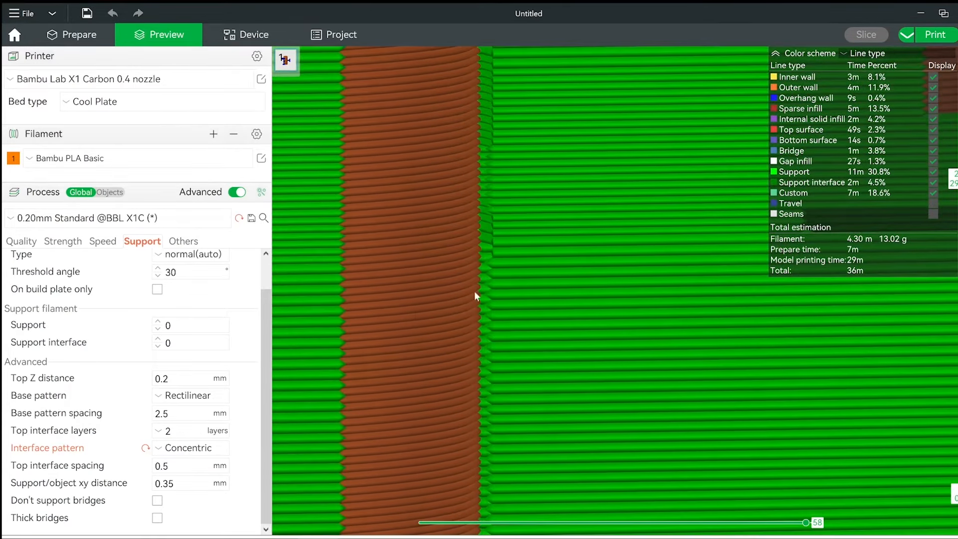
Set the support/object xy distance to 0.8 mm, reslice and examine the gap between the model wall and its support.
drag(191, 482, 164, 482)
text(8)
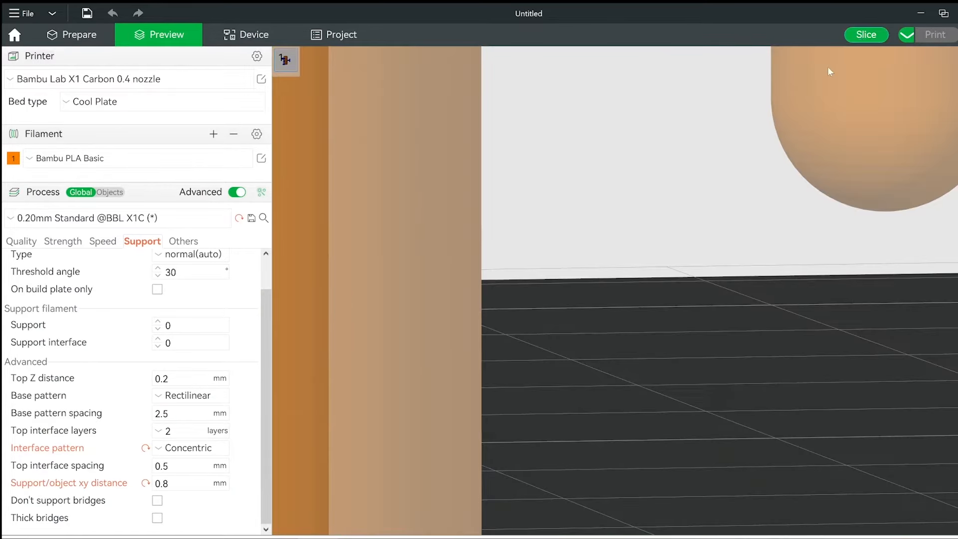
click(866, 34)
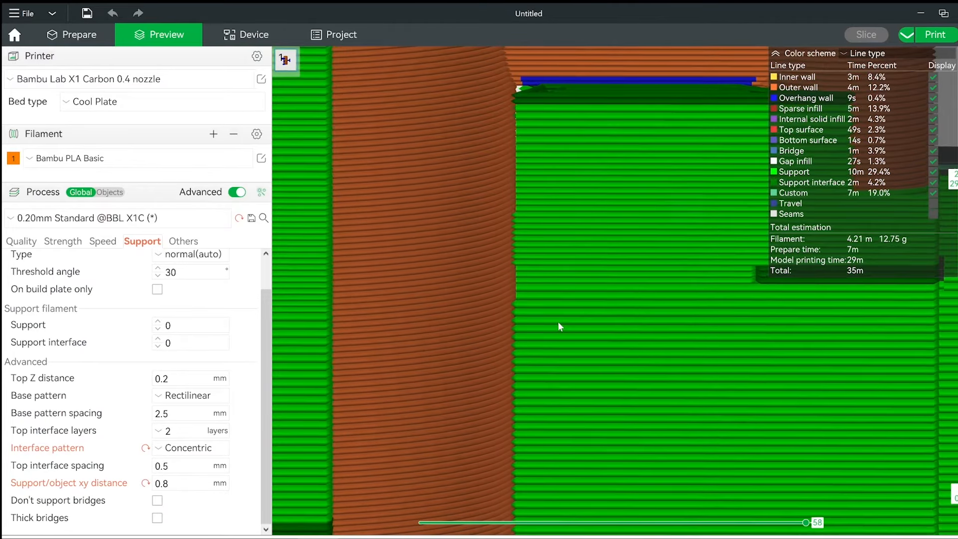
drag(558, 322, 556, 322)
Reset the support/object xy distance to 0.35 mm.
click(174, 483)
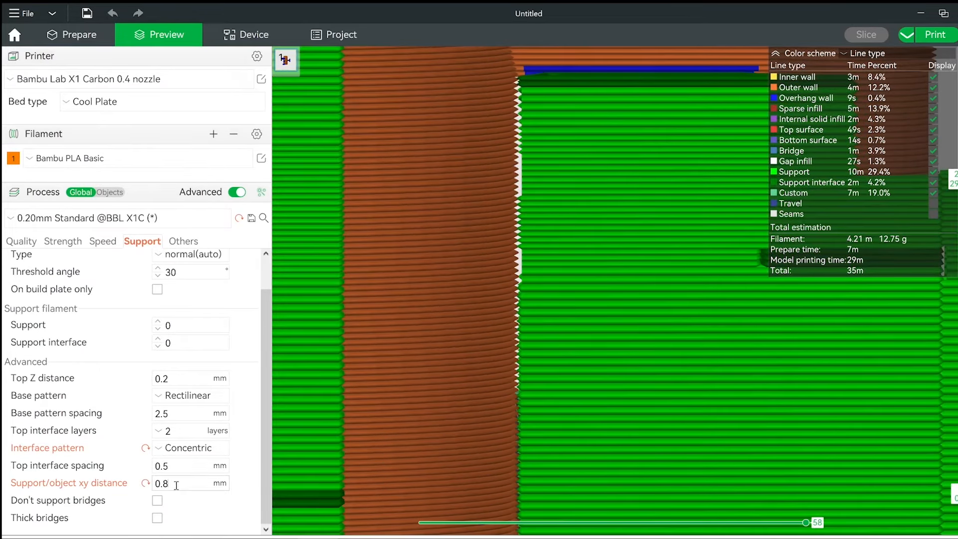
click(146, 484)
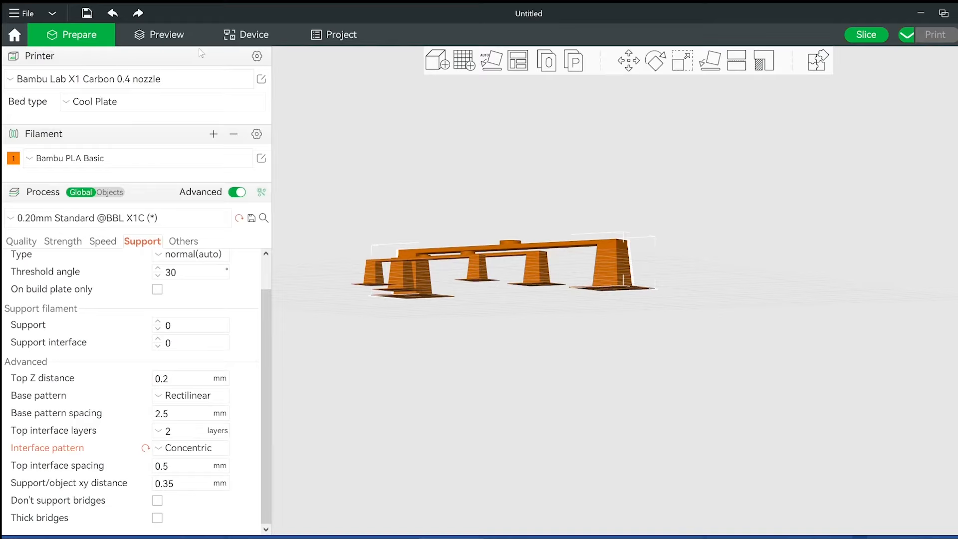
Preview the sliced supports beneath the three bridge models and enable the Don't support bridges option.
click(168, 38)
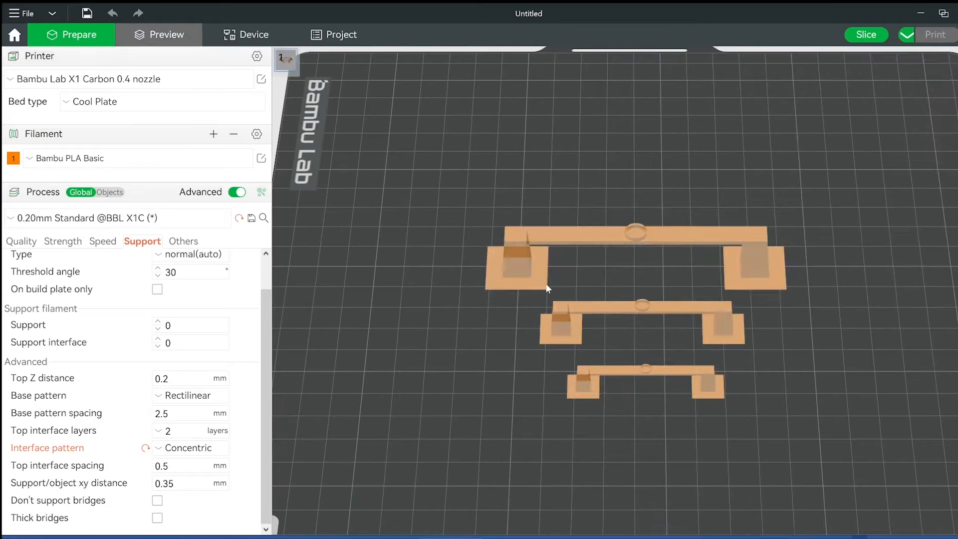
mouse_move(450, 322)
mouse_down()
mouse_move(449, 307)
mouse_move(448, 316)
mouse_up()
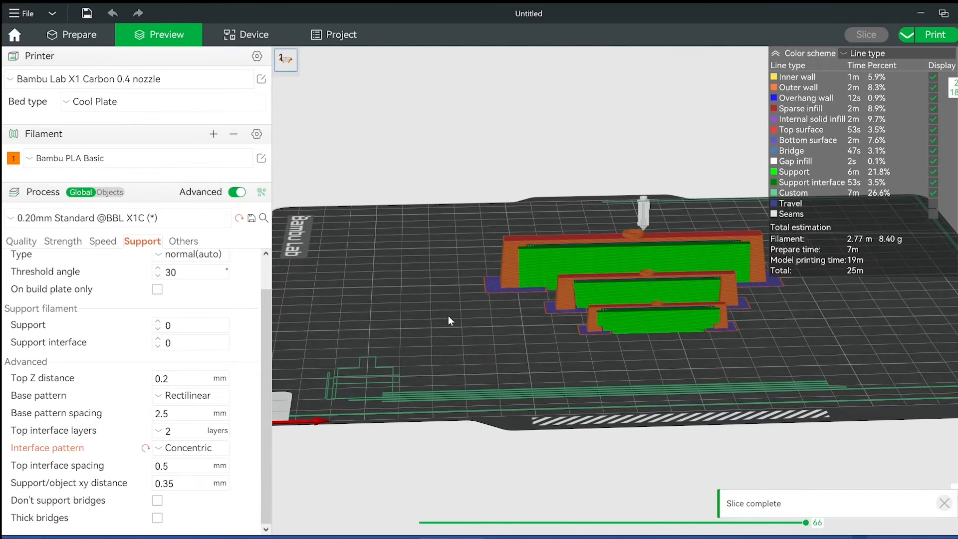
click(157, 501)
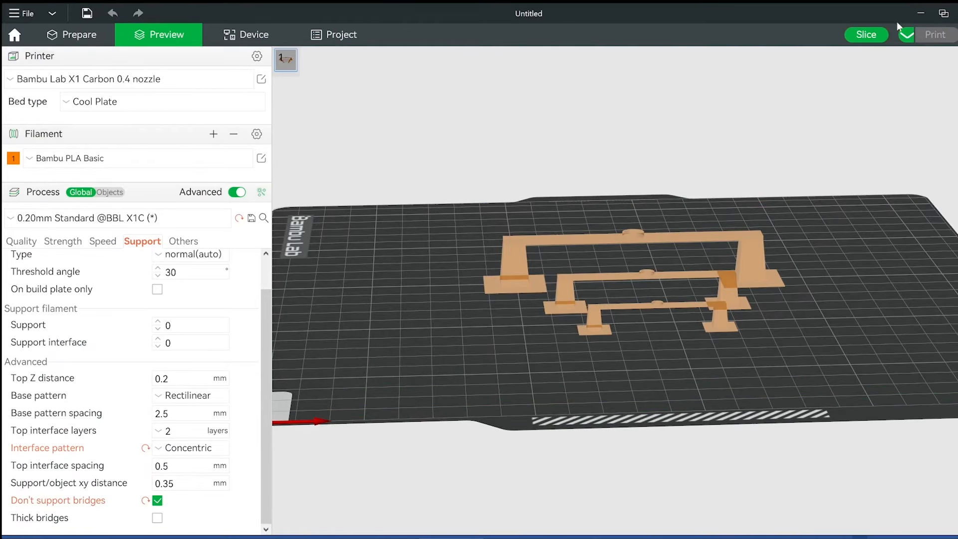
Reslice the three bridge models with bridge supports disabled and step through the layers to examine the largest bridge's span.
click(868, 35)
drag(405, 311, 383, 345)
scroll(402, 287, up, 8)
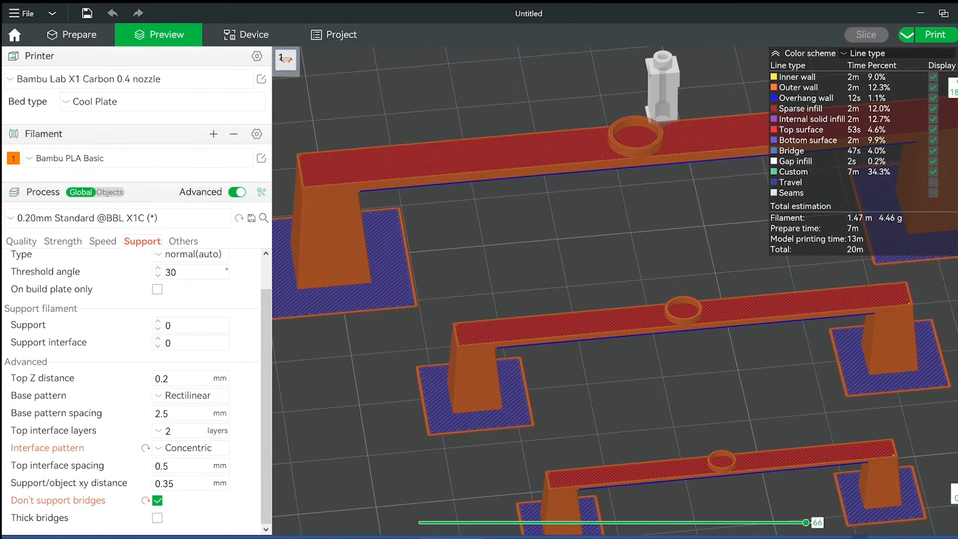
key(Down)
key(Down)
key(Down)
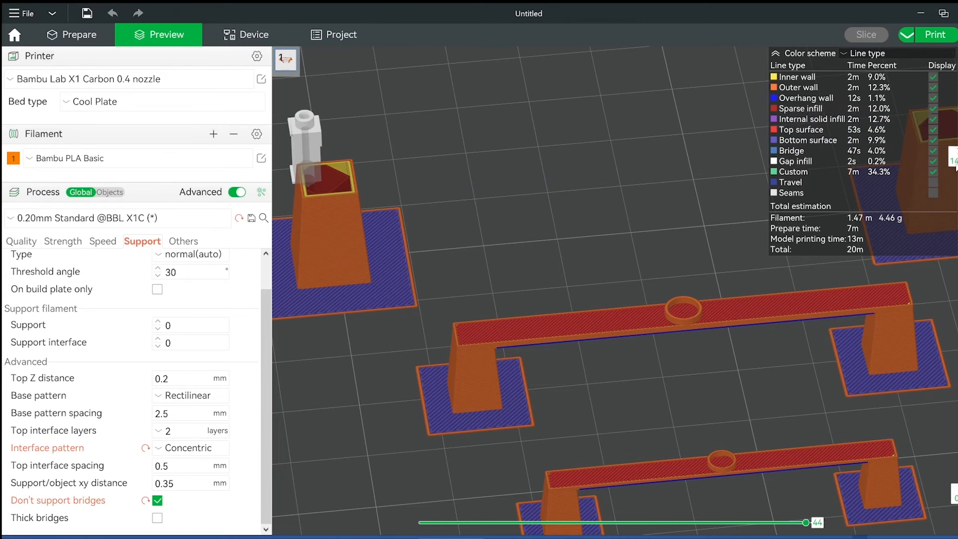
key(Up)
mouse_move(806, 527)
mouse_down()
mouse_move(427, 533)
mouse_move(806, 529)
mouse_up()
Enable Thick bridges together with Don't support bridges, reslice and examine the bridge layers of the largest model.
click(158, 501)
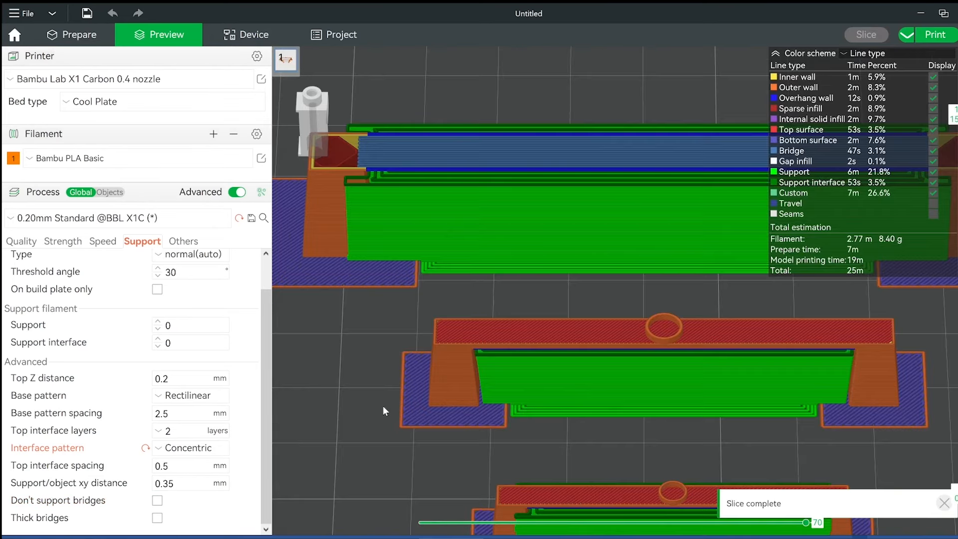
drag(383, 406, 386, 400)
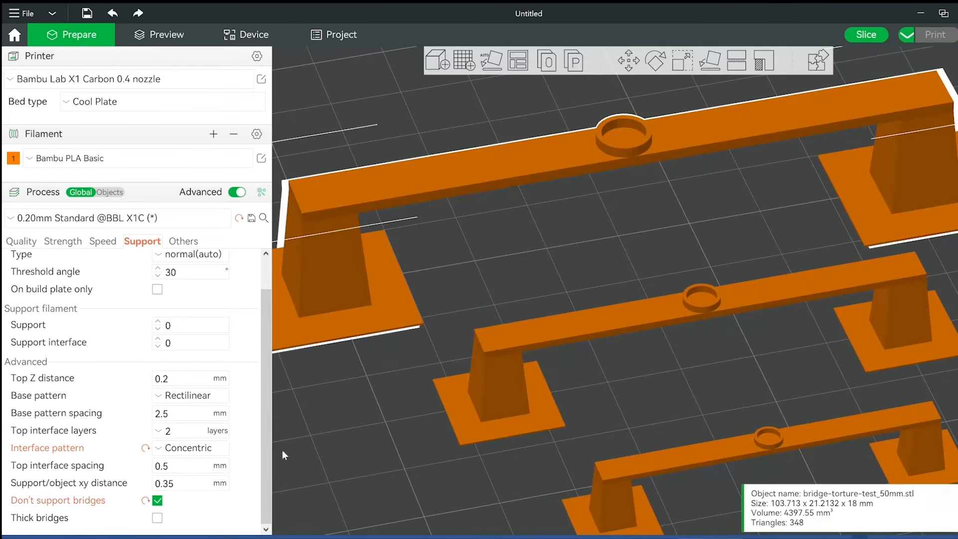
mouse_move(62, 519)
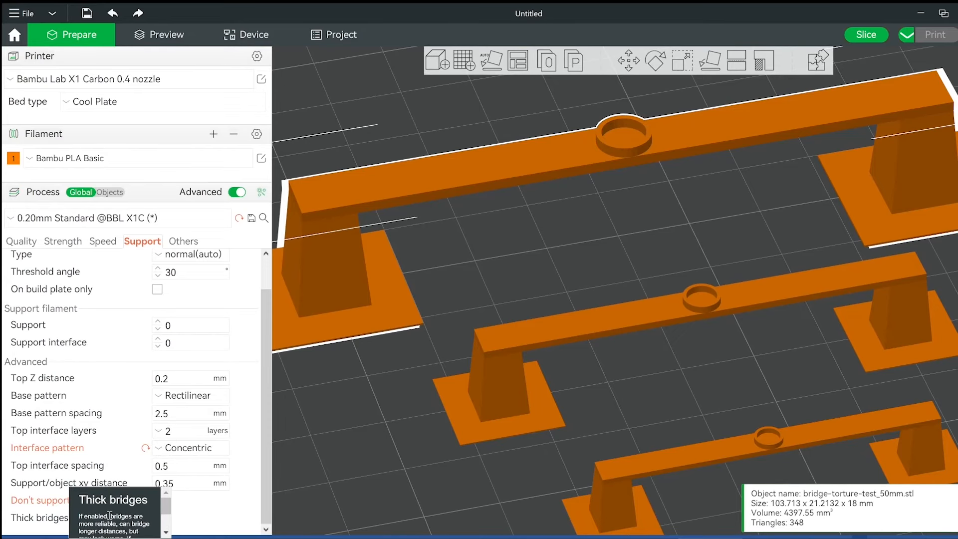
click(157, 517)
click(866, 34)
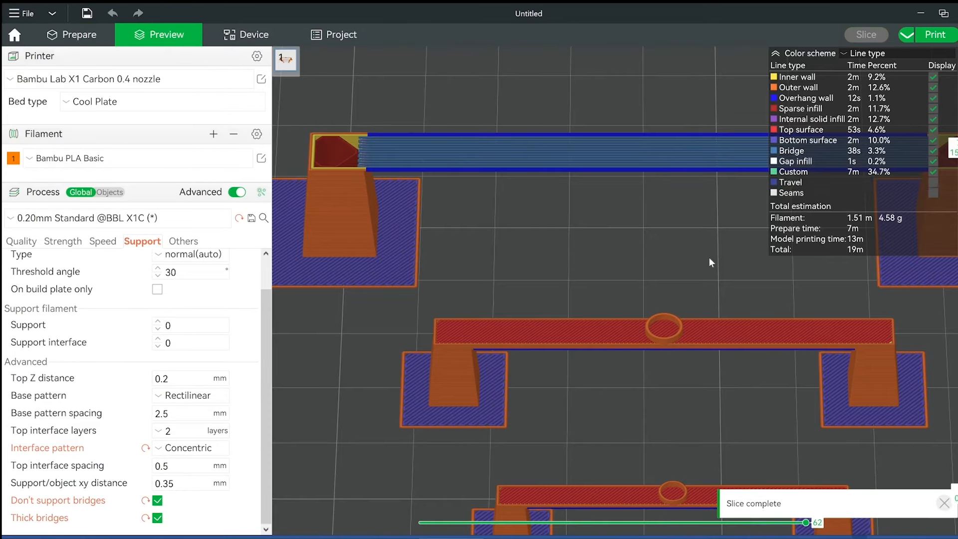
mouse_move(806, 523)
mouse_down()
mouse_move(428, 521)
mouse_move(806, 523)
mouse_up()
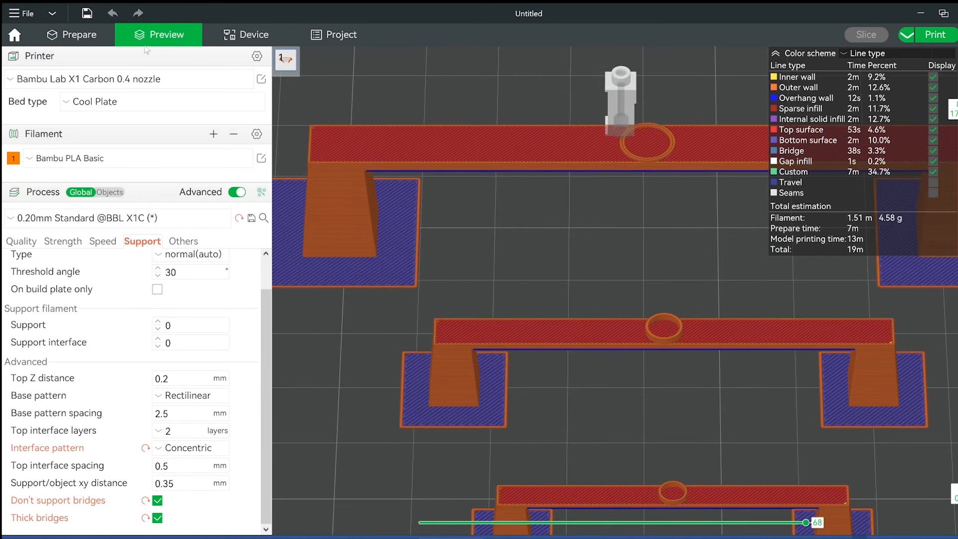
Disable Thick bridges and Don't support bridges, reslice and examine the supports beneath all three bridges up to the top layer.
click(72, 35)
click(157, 517)
click(157, 500)
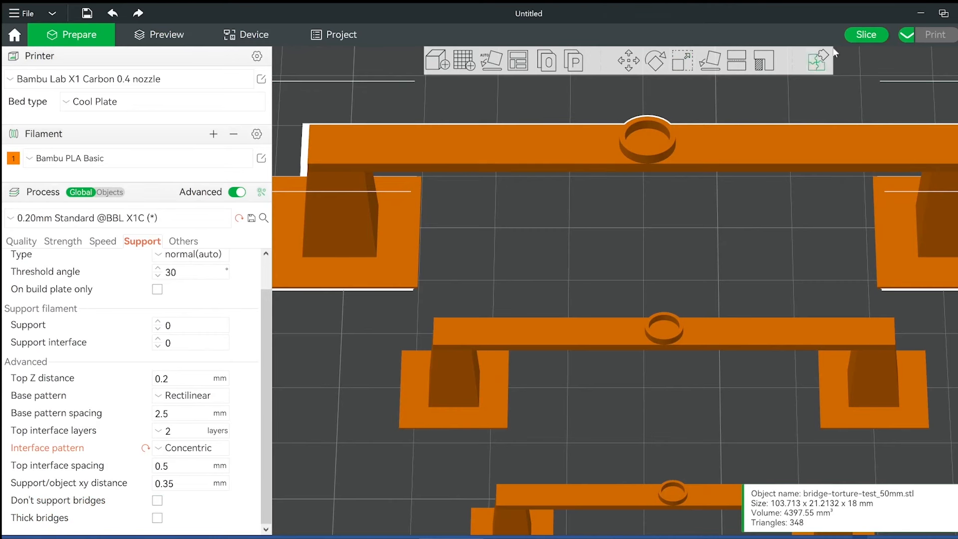
click(866, 34)
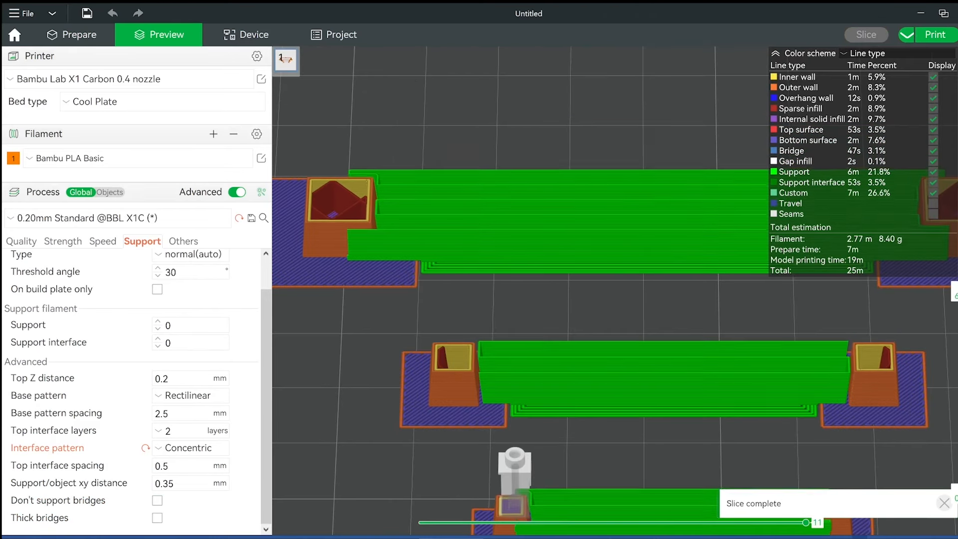
drag(957, 291, 957, 87)
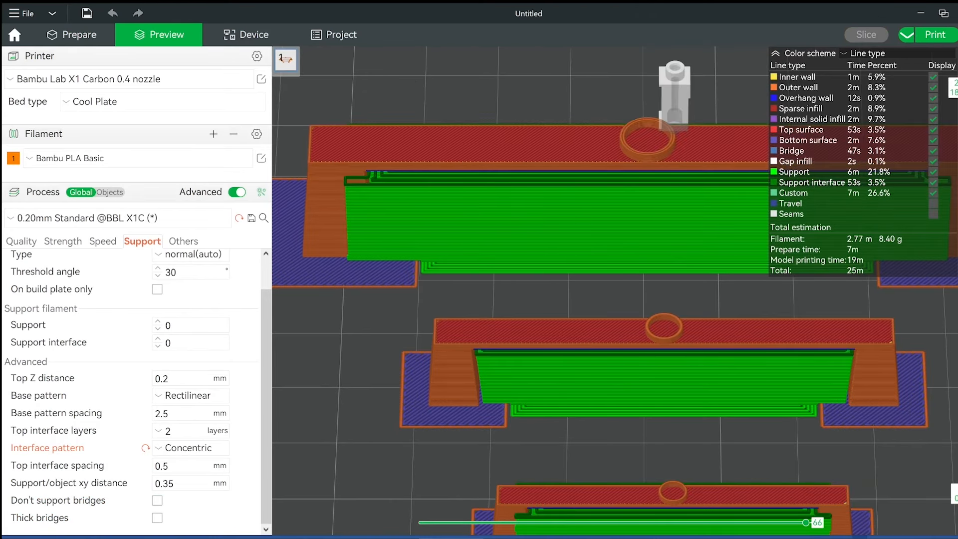
scroll(478, 421, down, 5)
drag(478, 421, 490, 412)
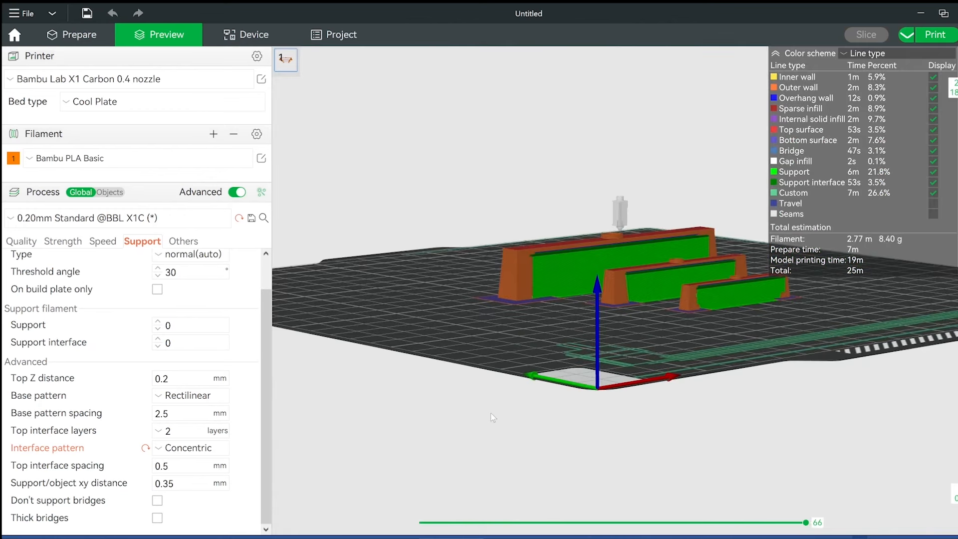